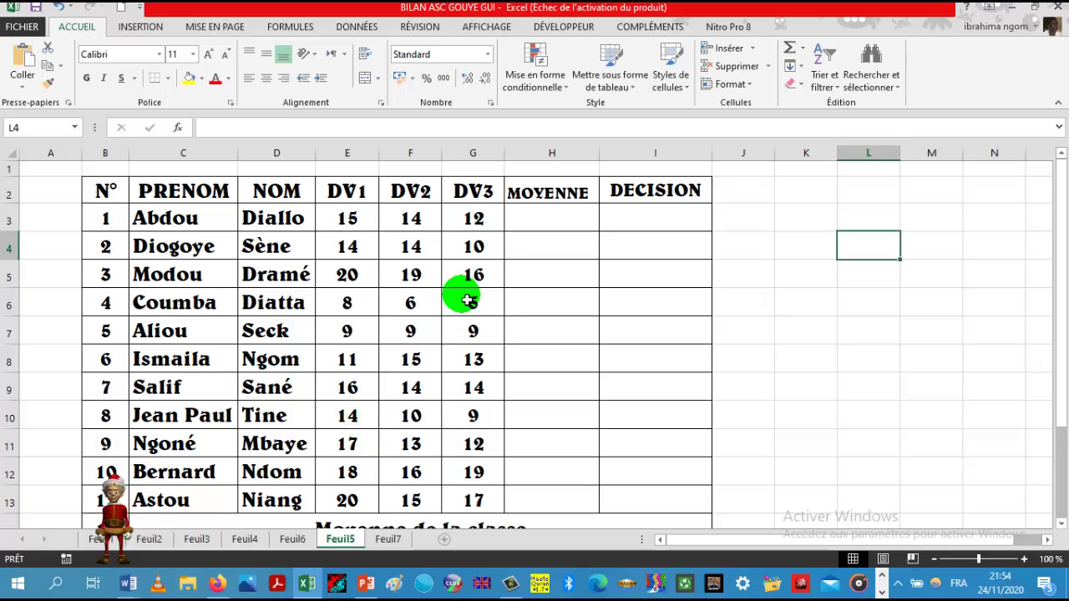
Step: Calculate the first student's average in H3 with the MOYENNE function over E3:G3
{"action": "left_click", "coordinate": [567, 223]}
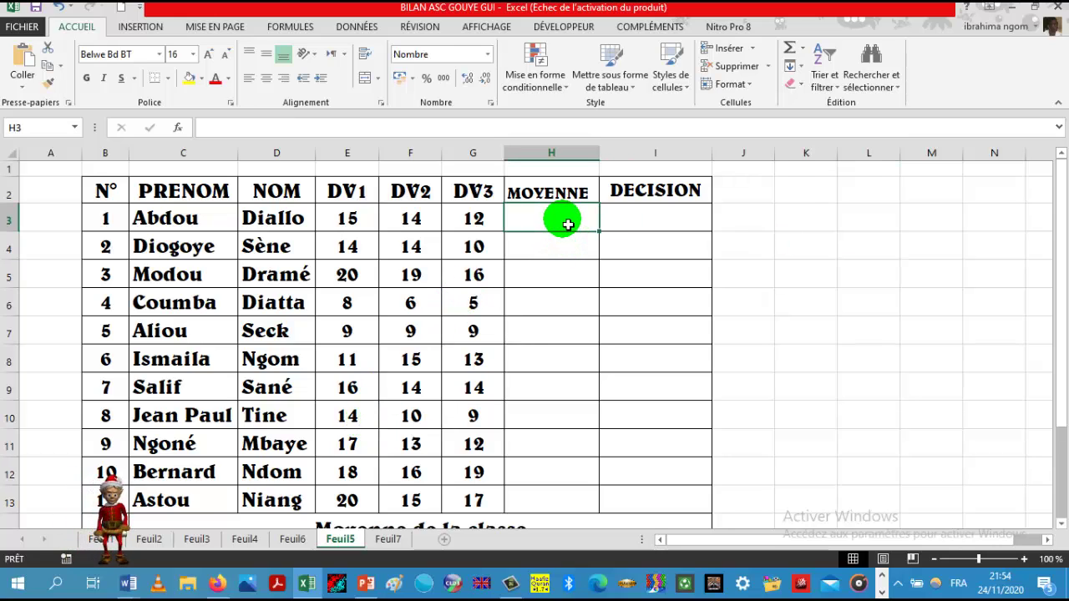
{"action": "type", "text": "="}
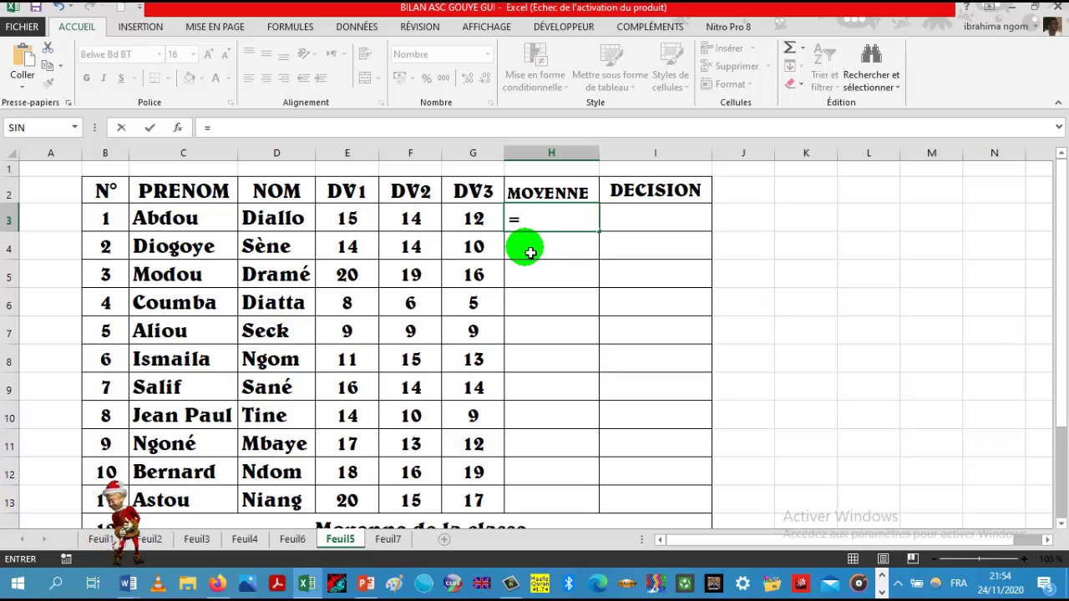
{"action": "left_click", "coordinate": [805, 54]}
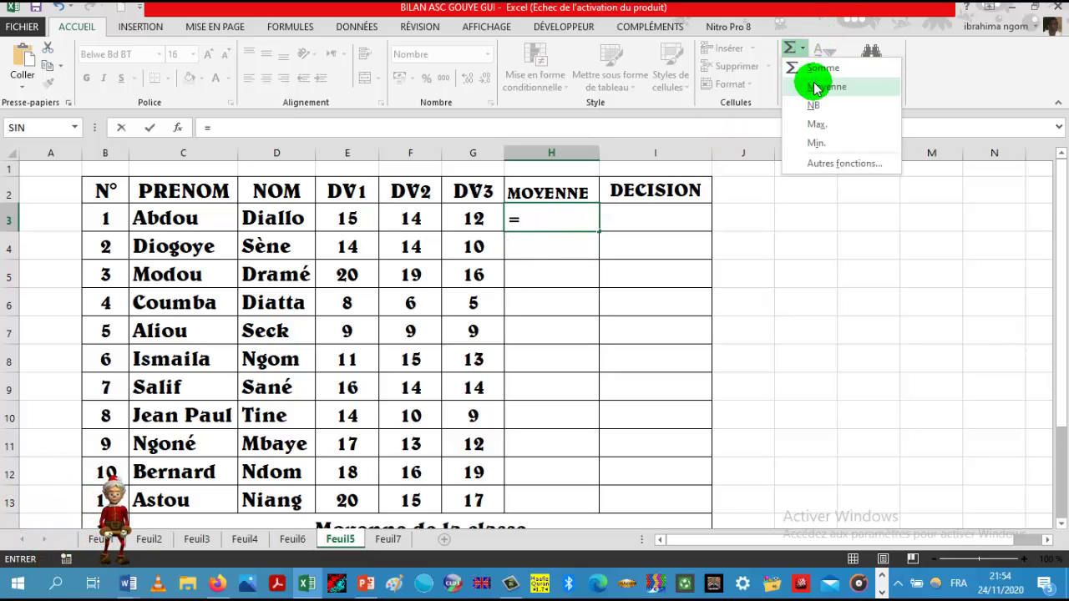
{"action": "left_click", "coordinate": [817, 87]}
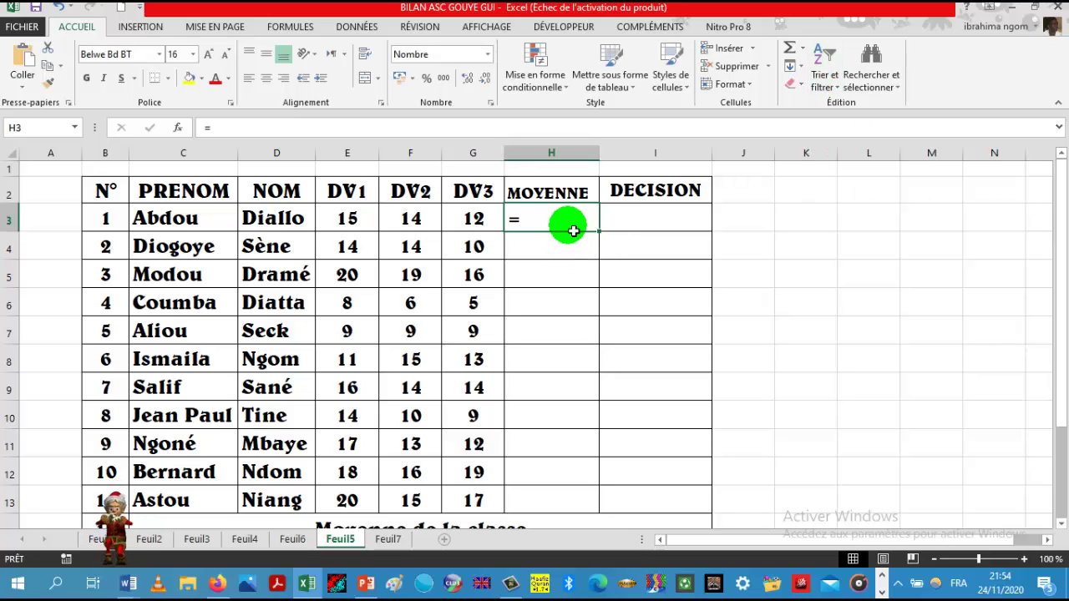
{"action": "left_click", "coordinate": [804, 56]}
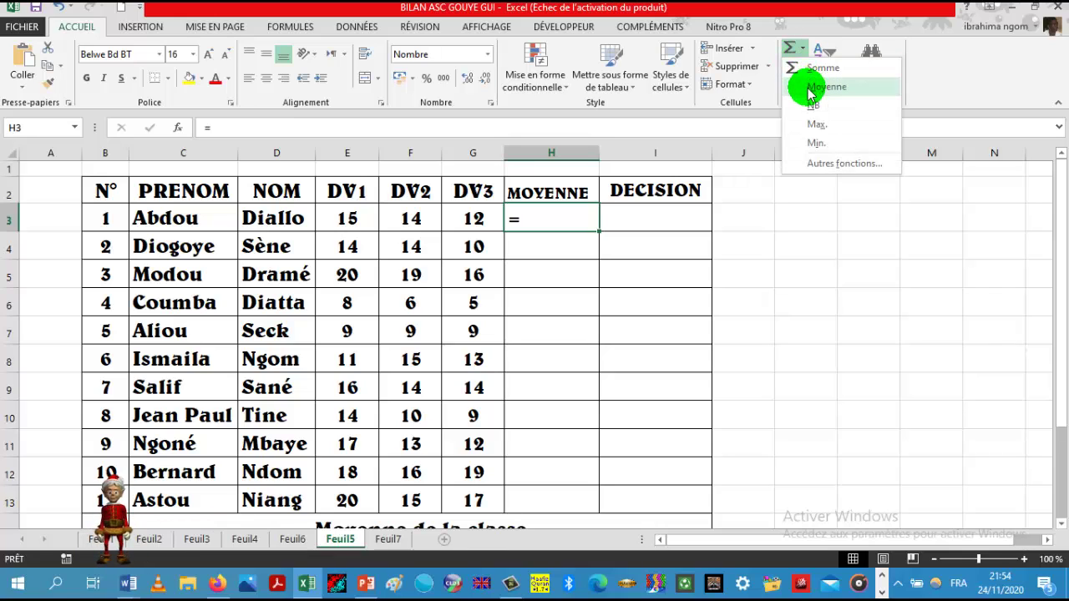
{"action": "left_click", "coordinate": [808, 89]}
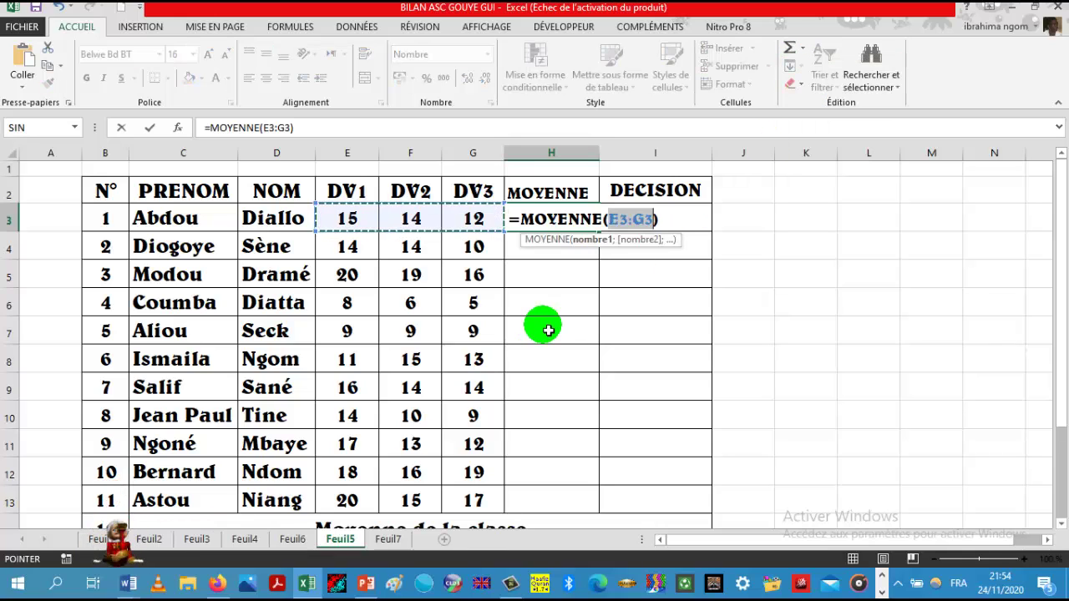
{"action": "key", "text": "Return"}
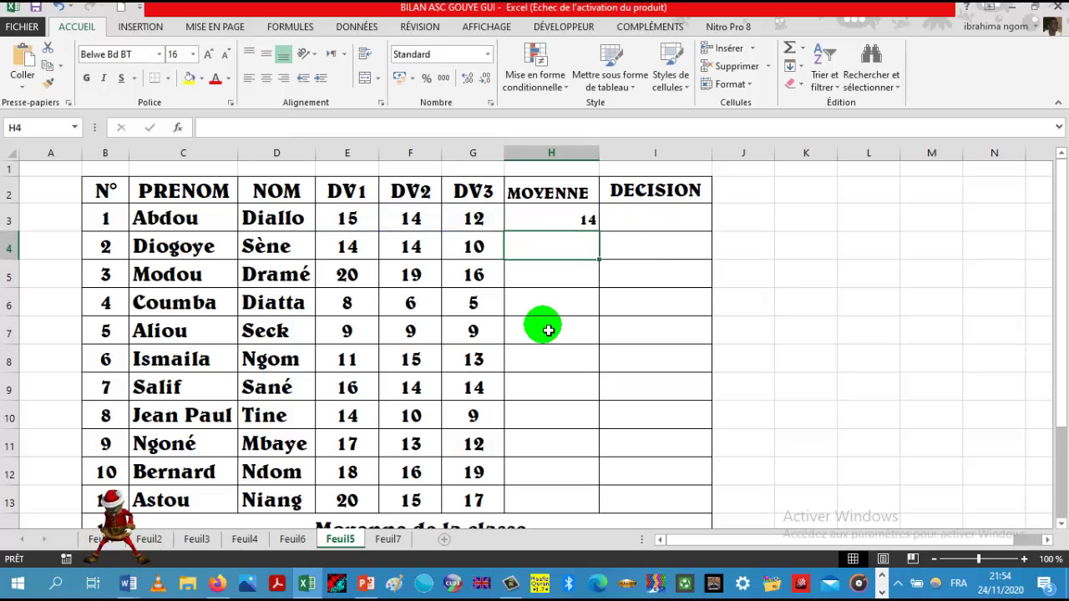
Step: Copy the average formula from H3 down the MOYENNE column to H13
{"action": "left_click", "coordinate": [579, 221]}
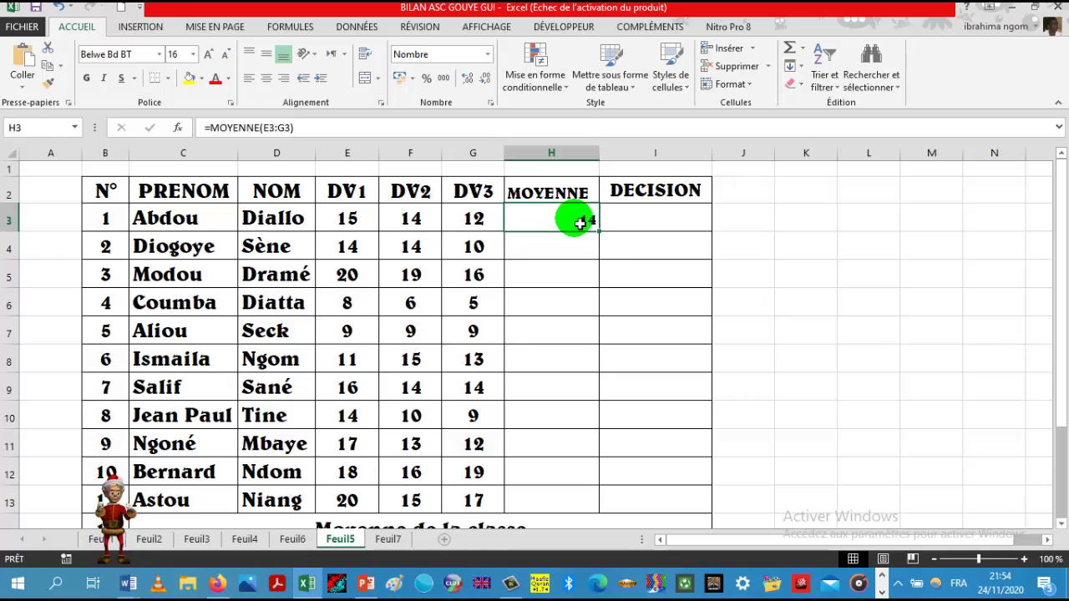
{"action": "left_click_drag", "start_coordinate": [598, 231], "coordinate": [600, 506]}
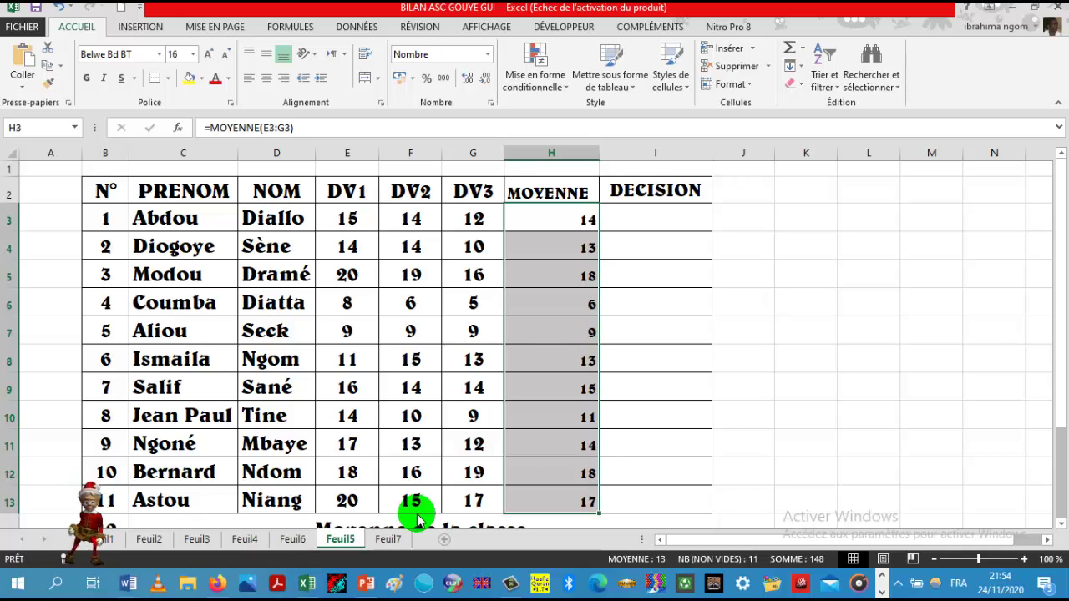
{"action": "left_click_drag", "start_coordinate": [417, 514], "coordinate": [1042, 292]}
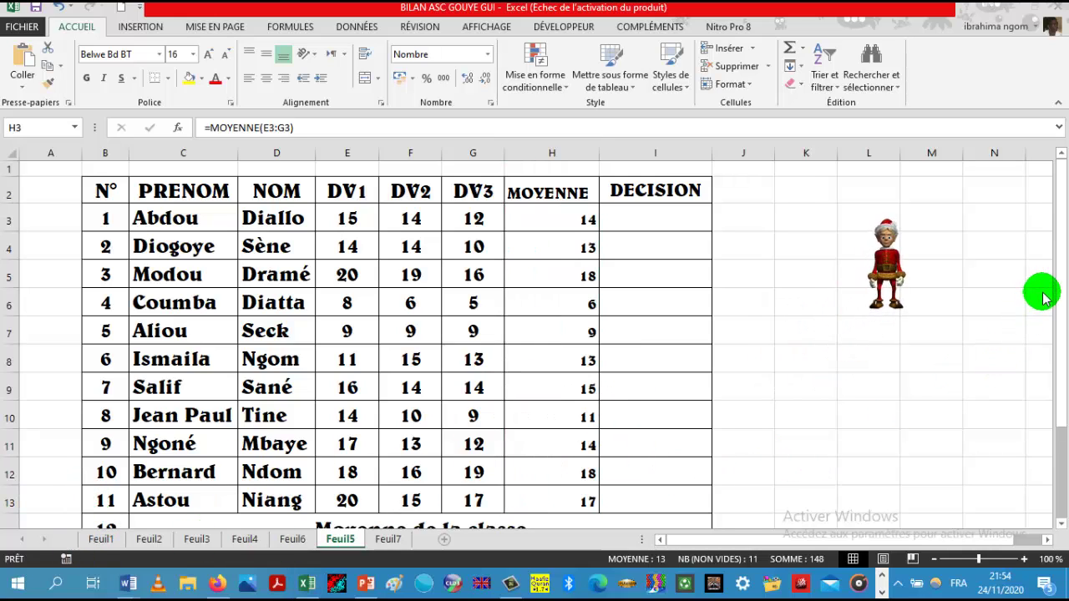
{"action": "left_click", "coordinate": [657, 227]}
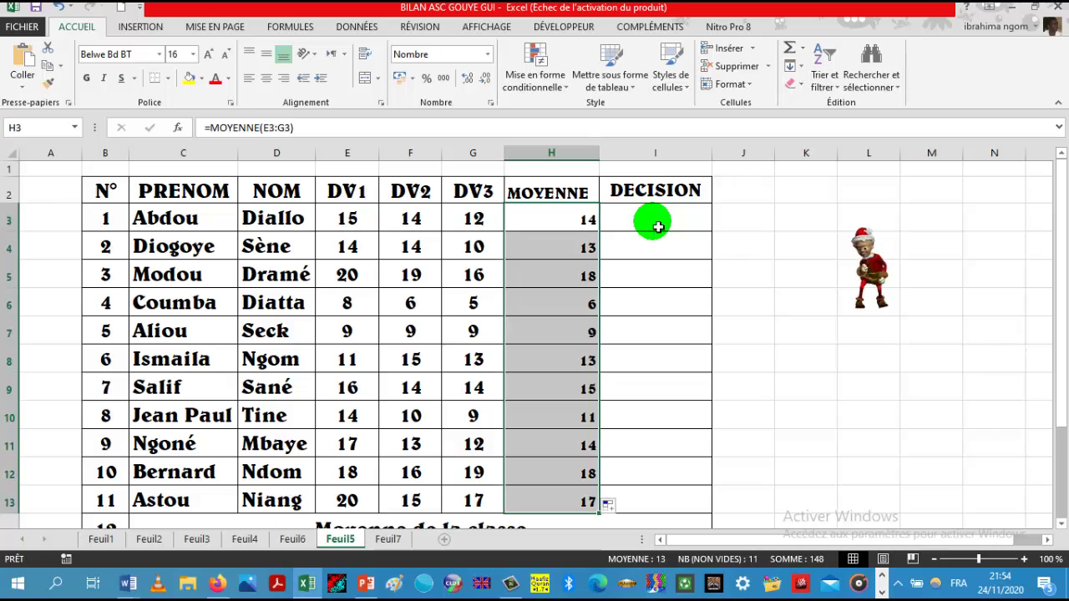
{"action": "left_click", "coordinate": [659, 228]}
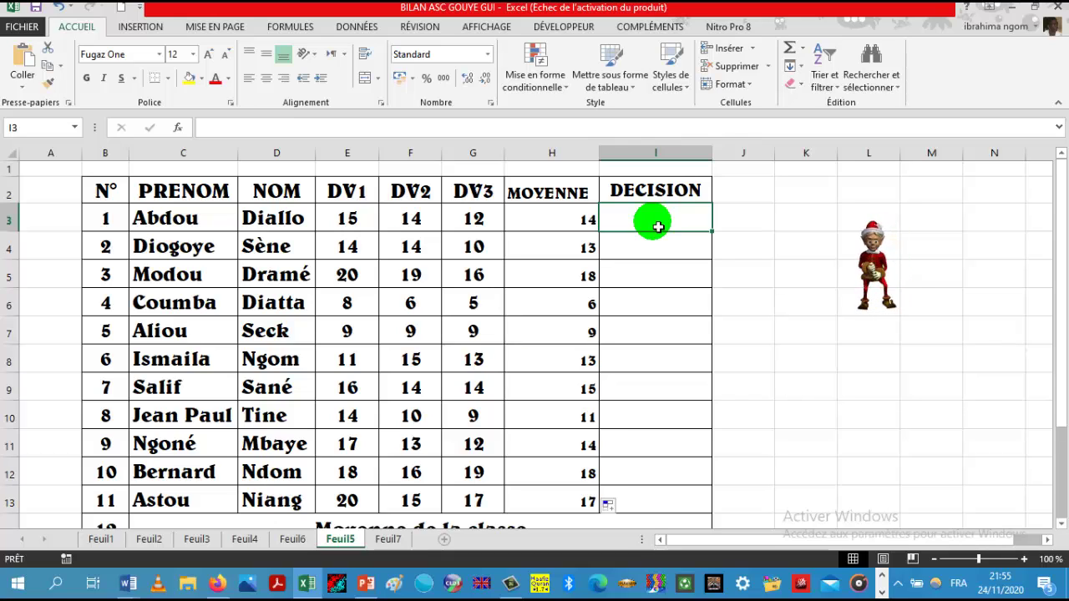
{"action": "type", "text": "pass"}
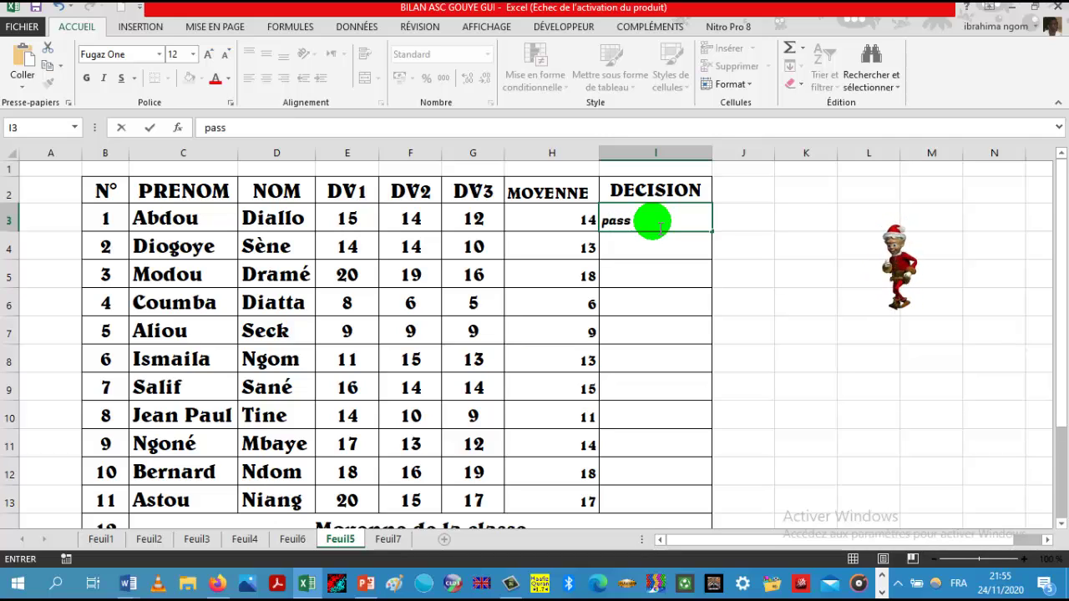
{"action": "type", "text": "e"}
{"action": "left_click", "coordinate": [658, 257]}
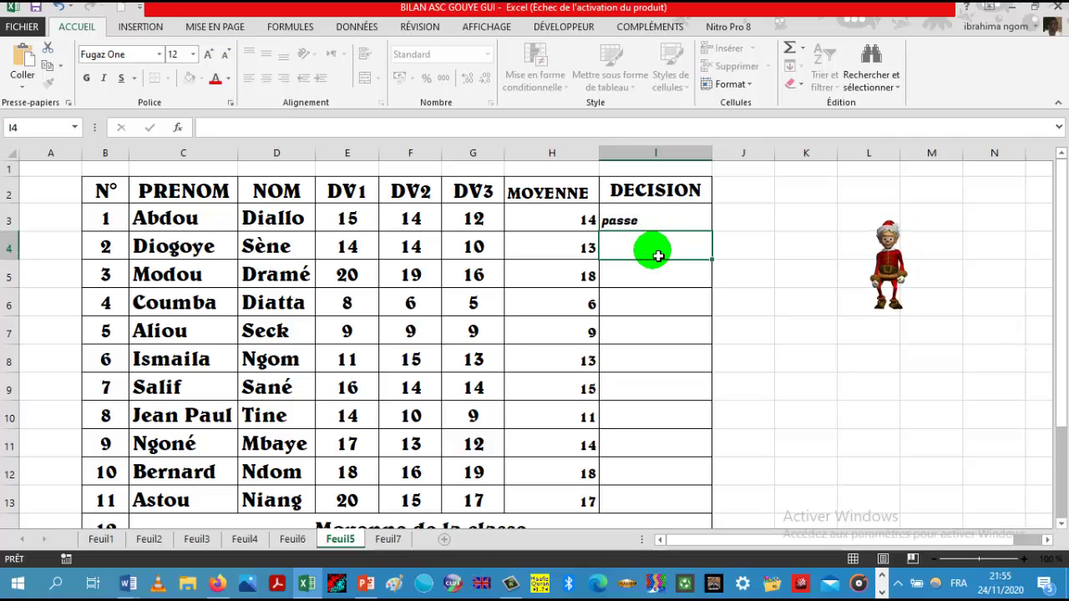
{"action": "type", "text": "passe"}
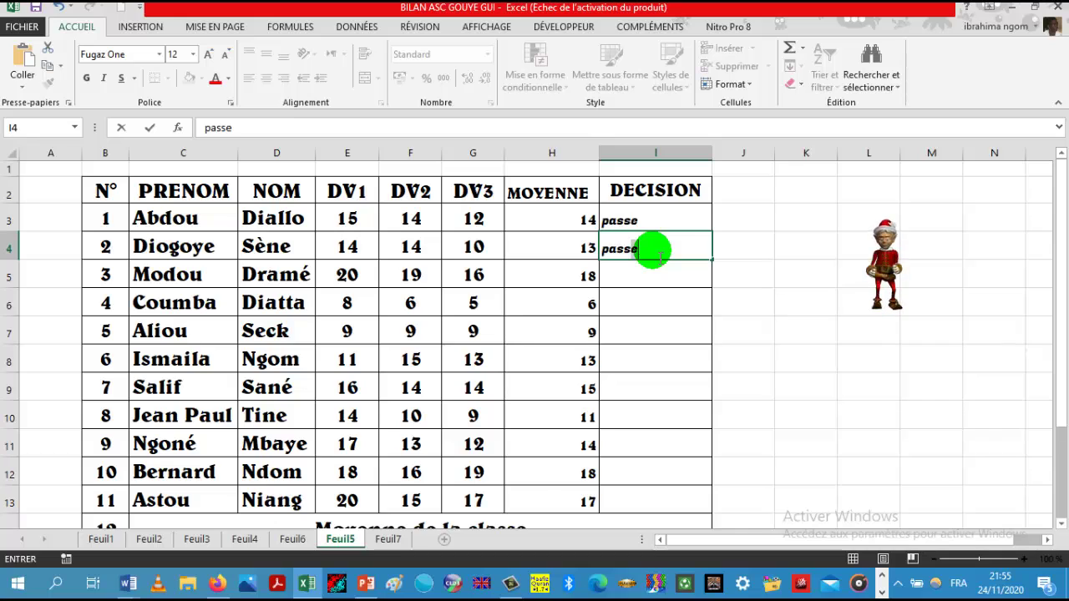
{"action": "key", "text": "BackSpace"}
{"action": "key", "text": "BackSpace"}
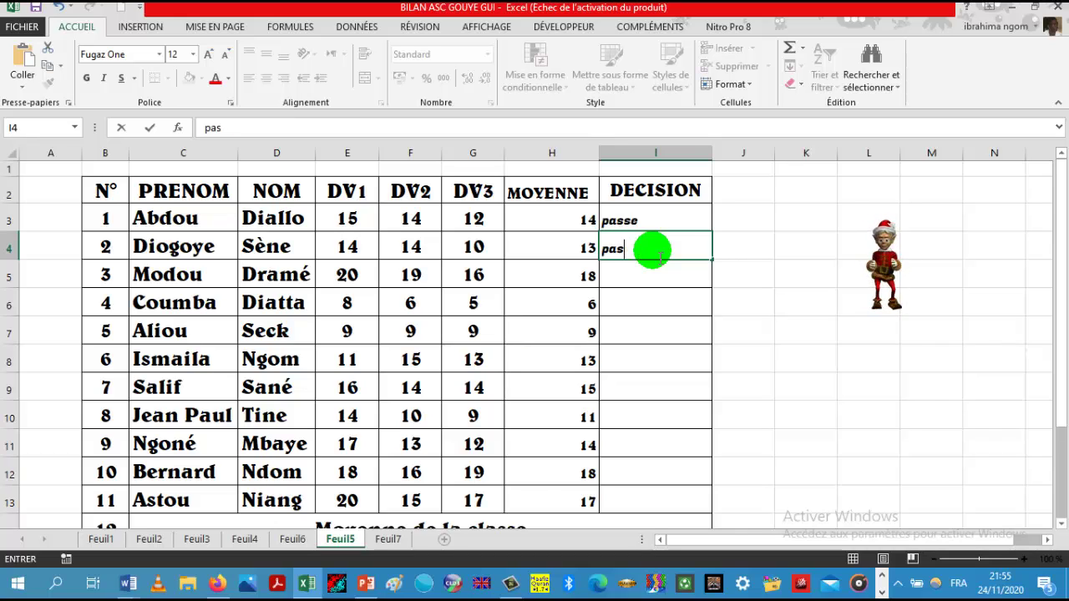
{"action": "key", "text": "BackSpace"}
{"action": "key", "text": "BackSpace"}
{"action": "key", "text": "BackSpace"}
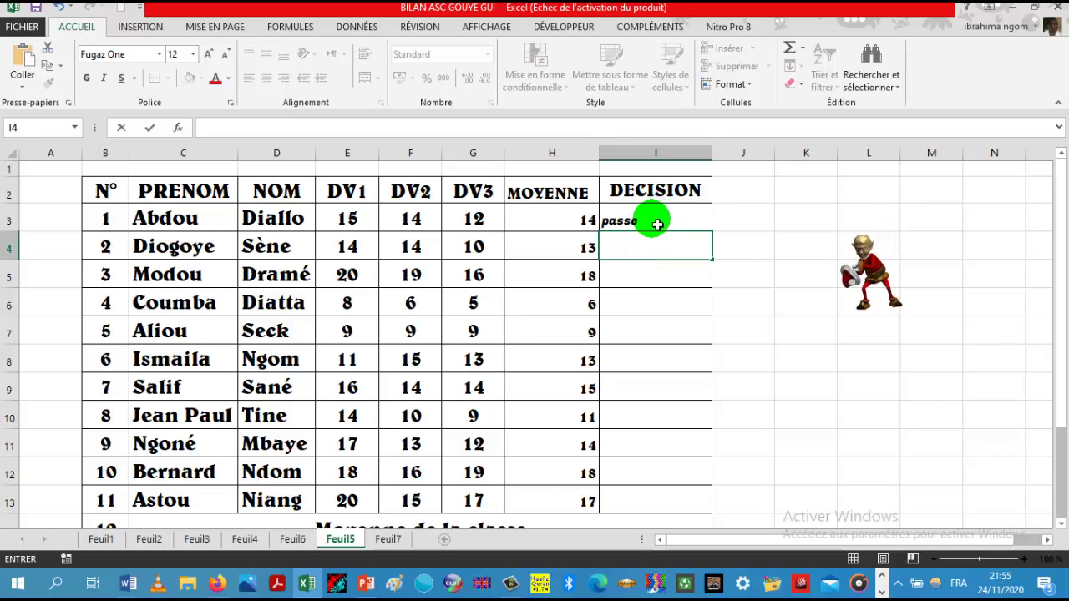
{"action": "left_click", "coordinate": [653, 226]}
{"action": "key", "text": "BackSpace"}
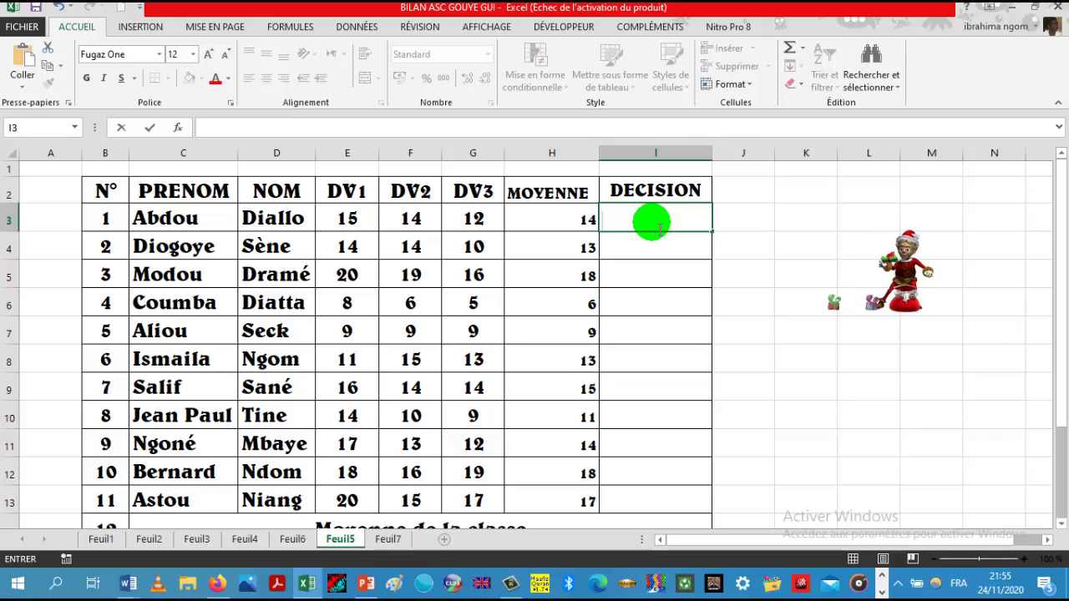
Step: Start a SI formula in DECISION cell I3 with the logical test H3>=10
{"action": "type", "text": "="}
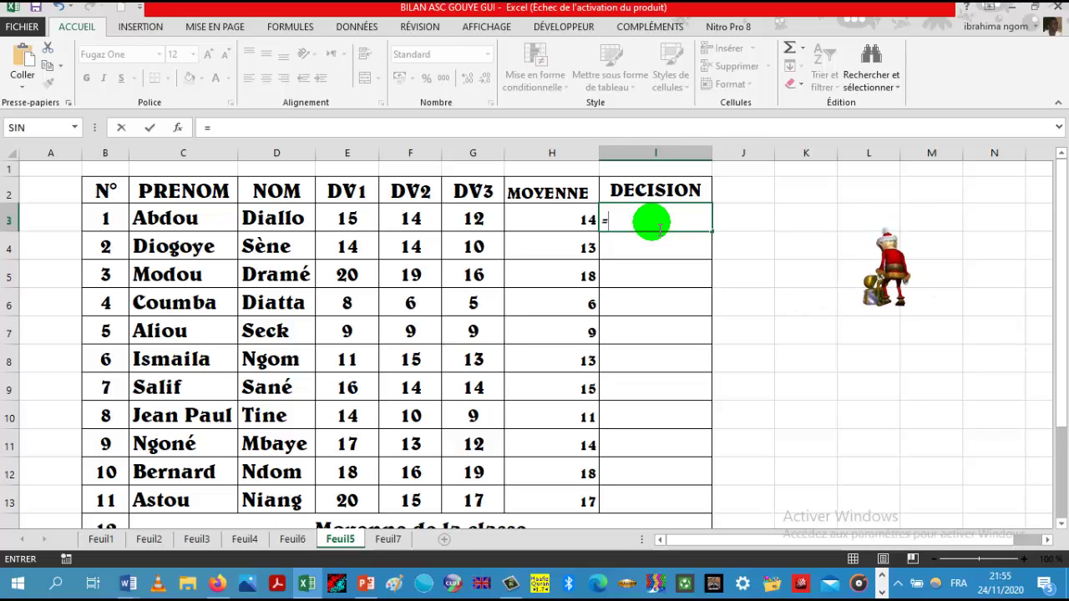
{"action": "type", "text": "si"}
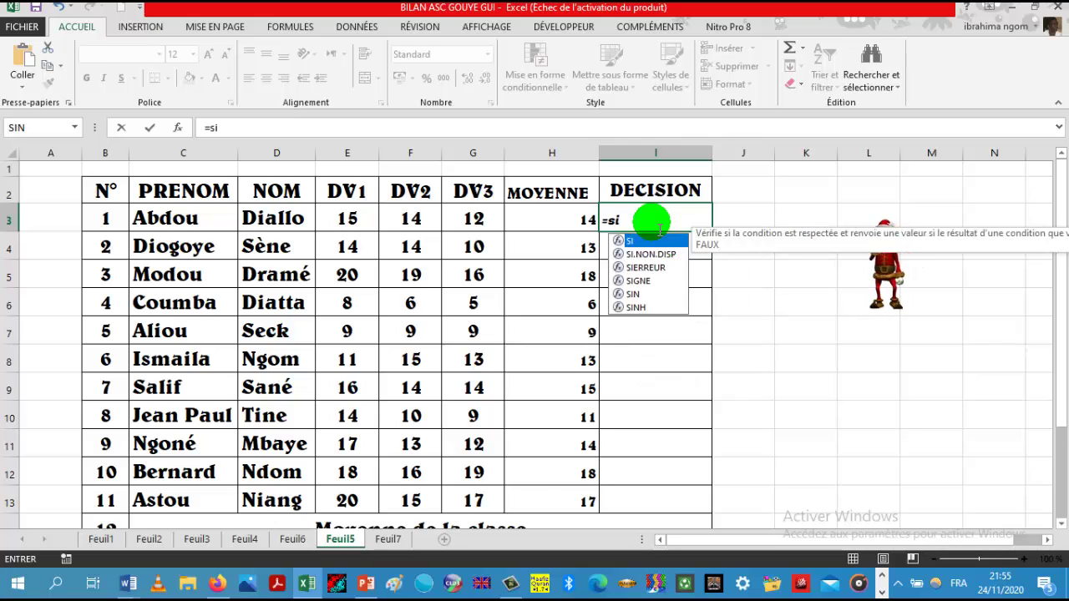
{"action": "type", "text": "("}
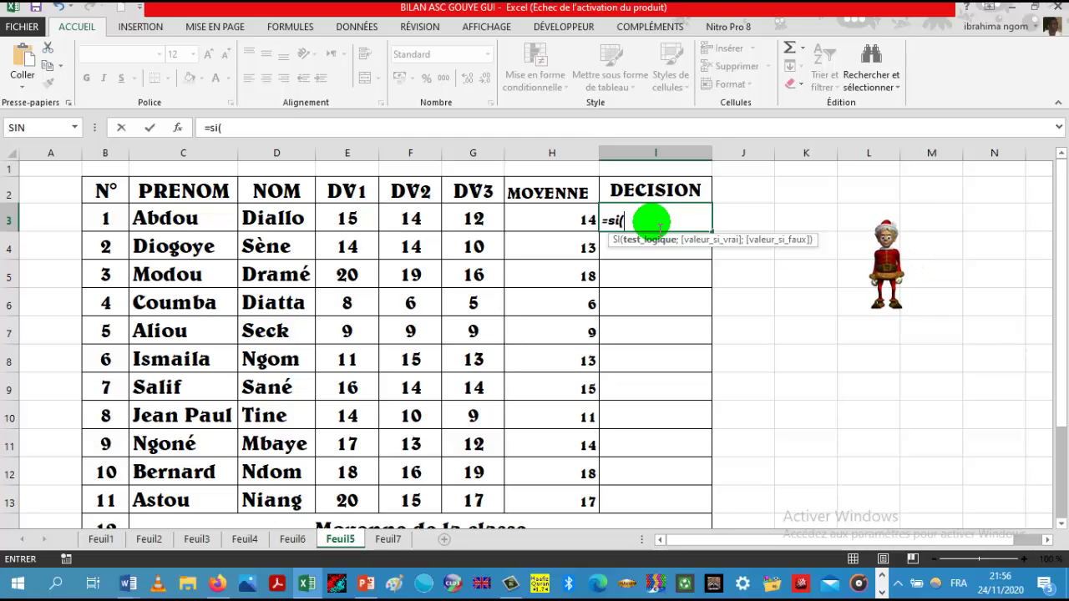
{"action": "left_click", "coordinate": [561, 223]}
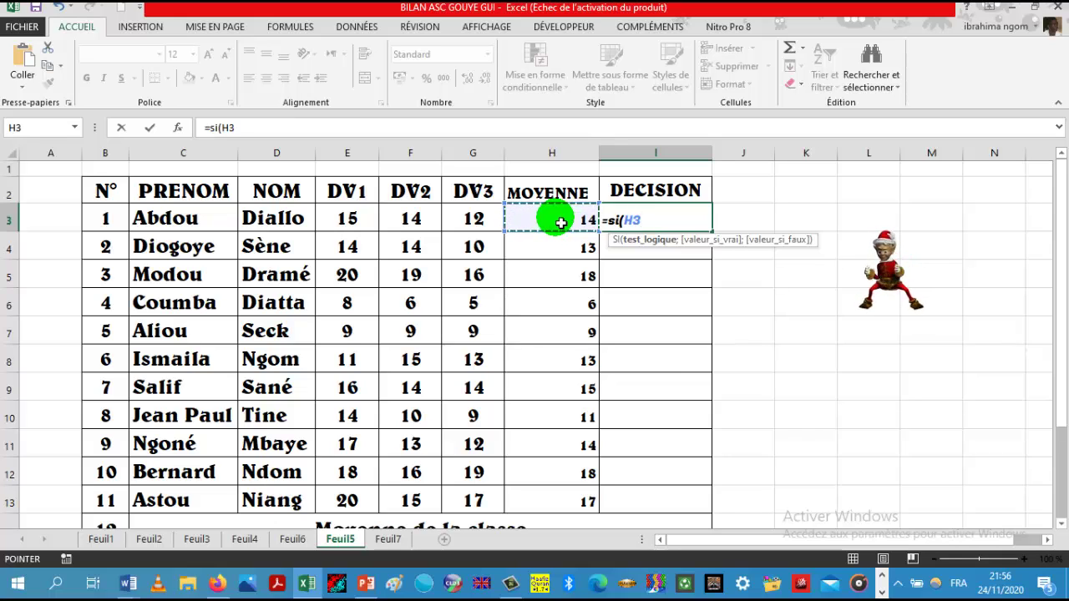
{"action": "type", "text": ">"}
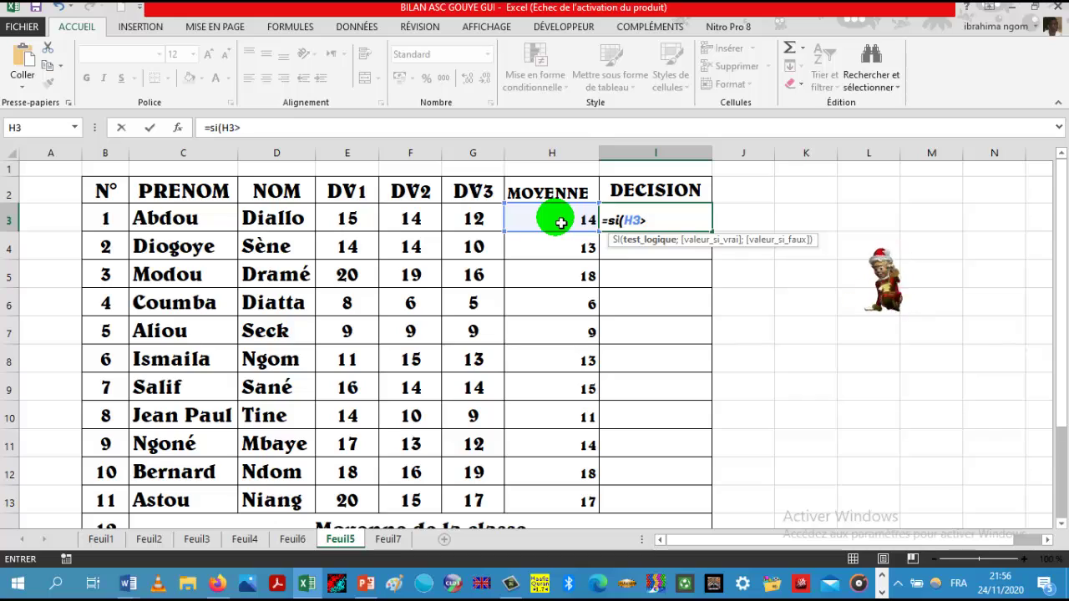
{"action": "type", "text": "="}
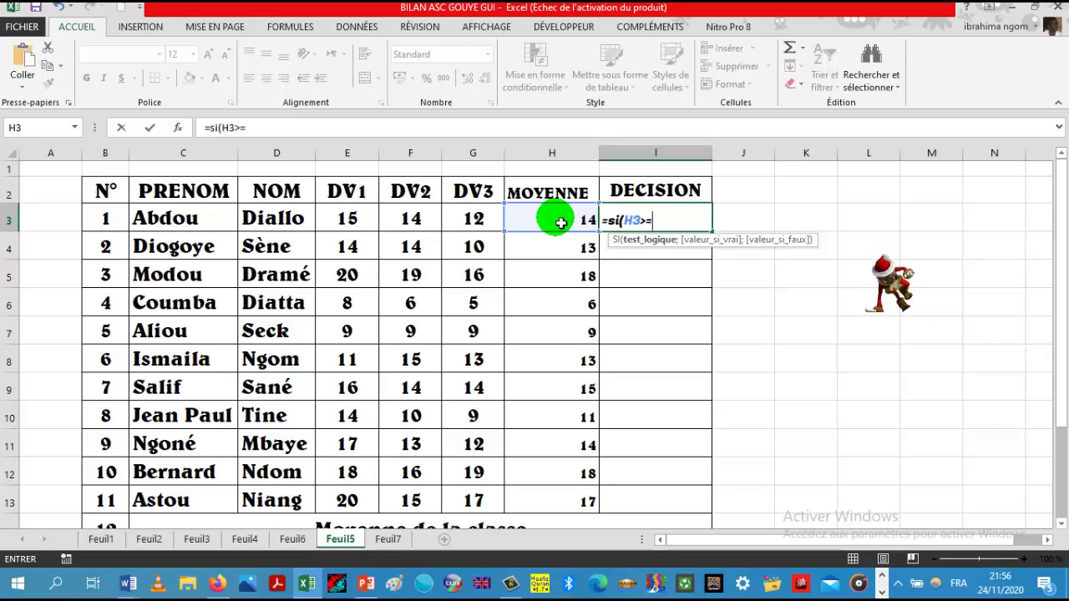
{"action": "type", "text": "10"}
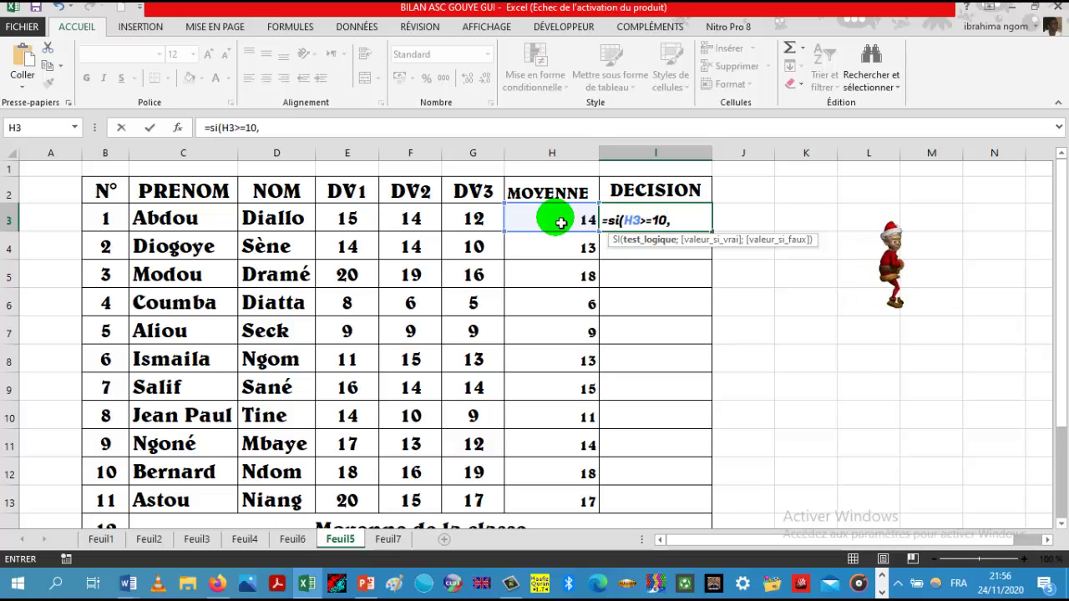
{"action": "type", "text": ";"}
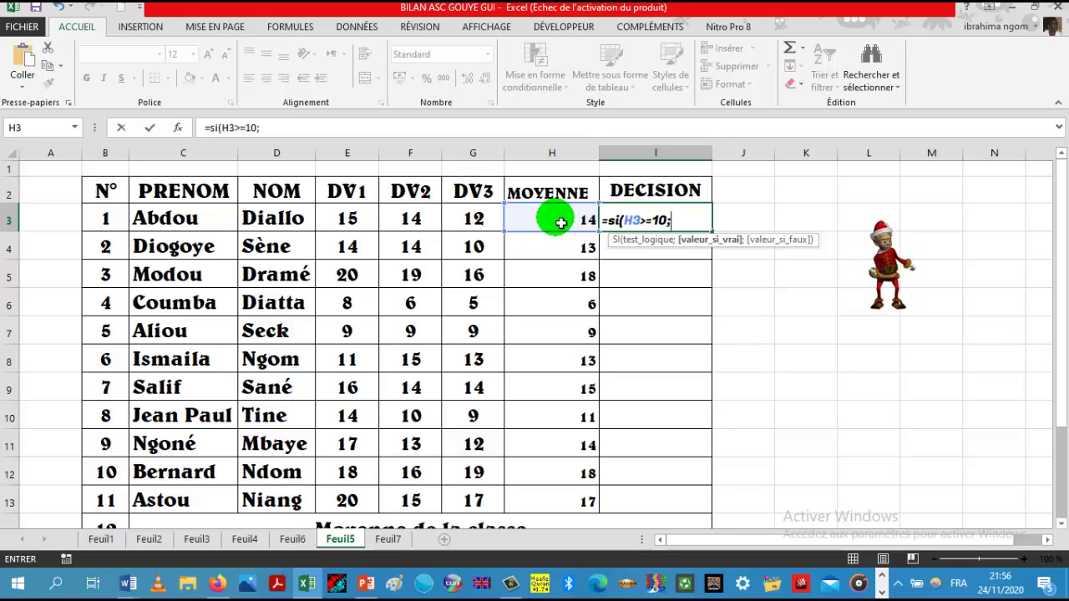
Step: Enter "PASSE" as the value if true in the SI formula of DECISION cell I3
{"action": "type", "text": "\""}
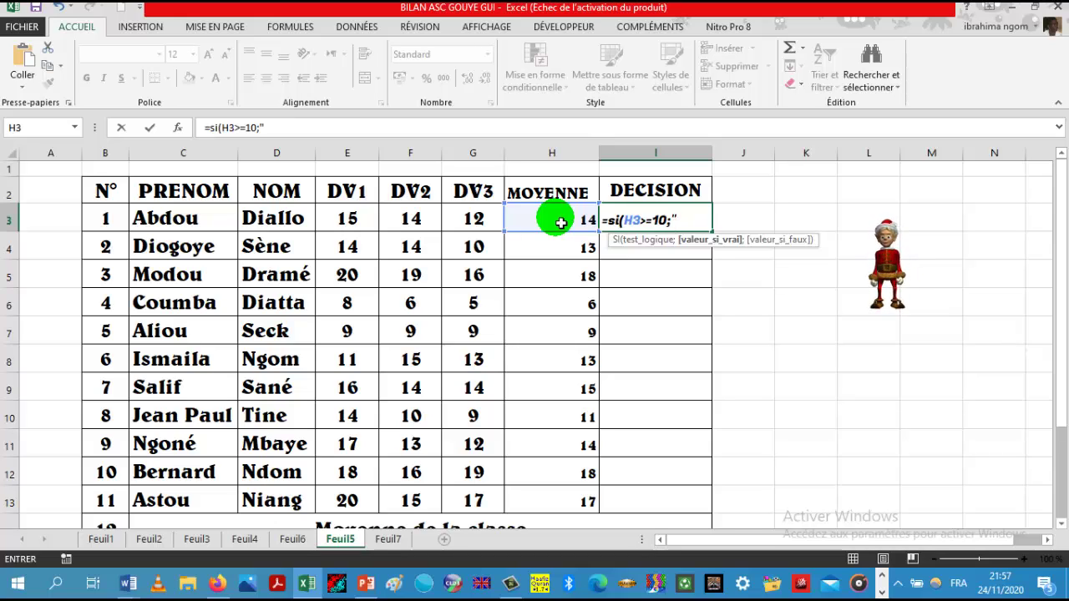
{"action": "type", "text": "PASSE"}
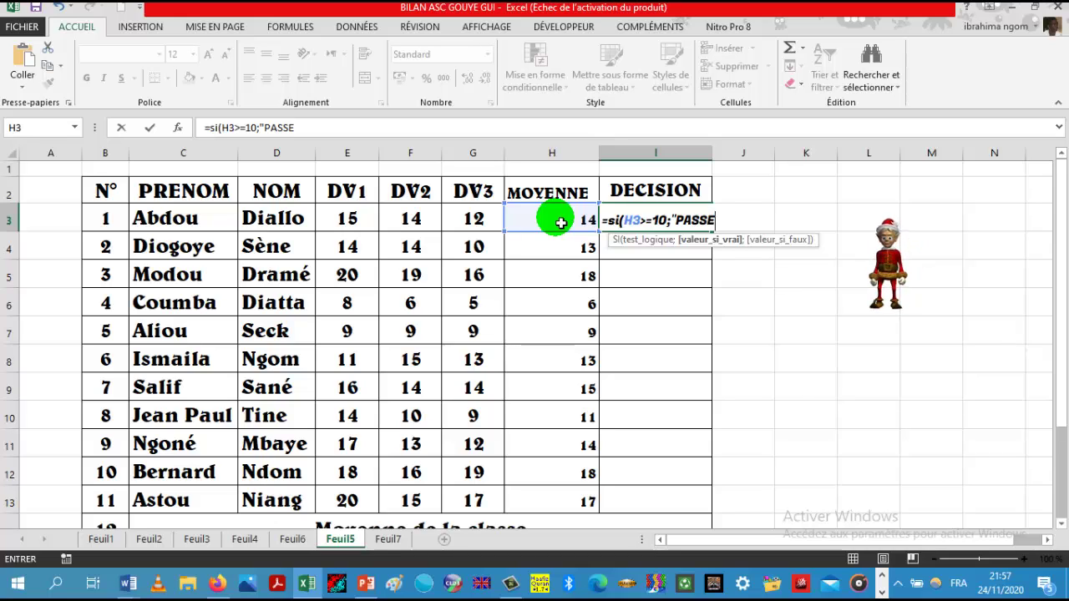
{"action": "type", "text": "\""}
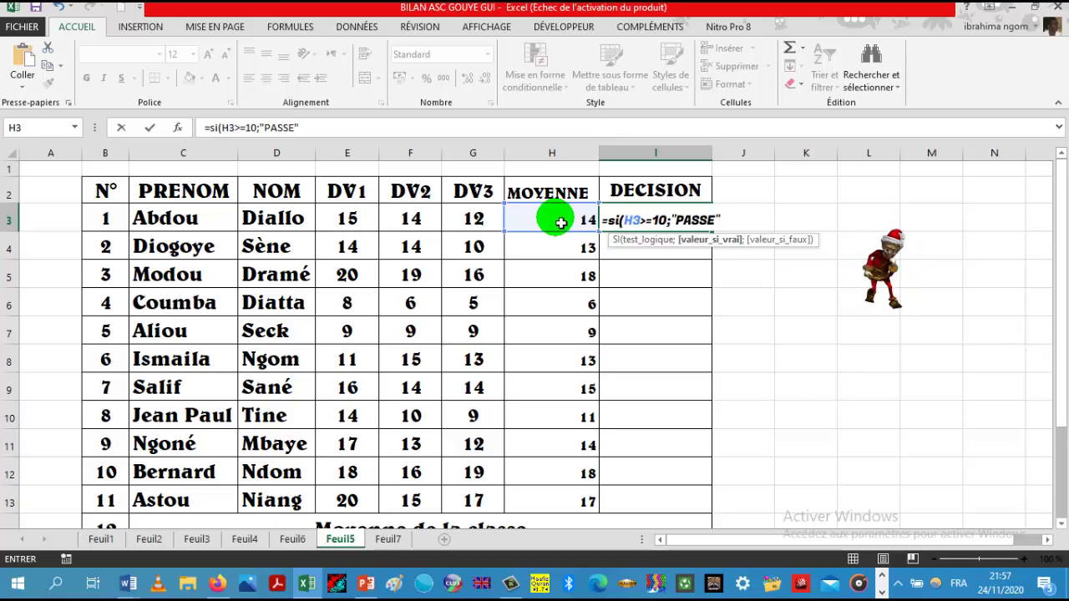
{"action": "type", "text": ";"}
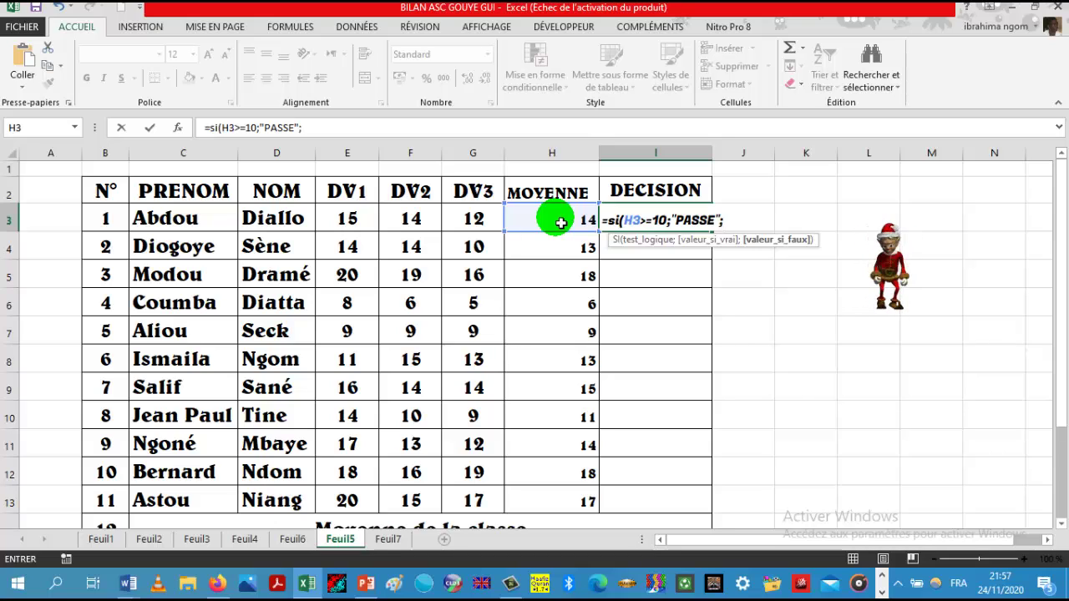
Step: Enter "DOUBLE" as the value if false in the I3 formula and validate it
{"action": "type", "text": "\""}
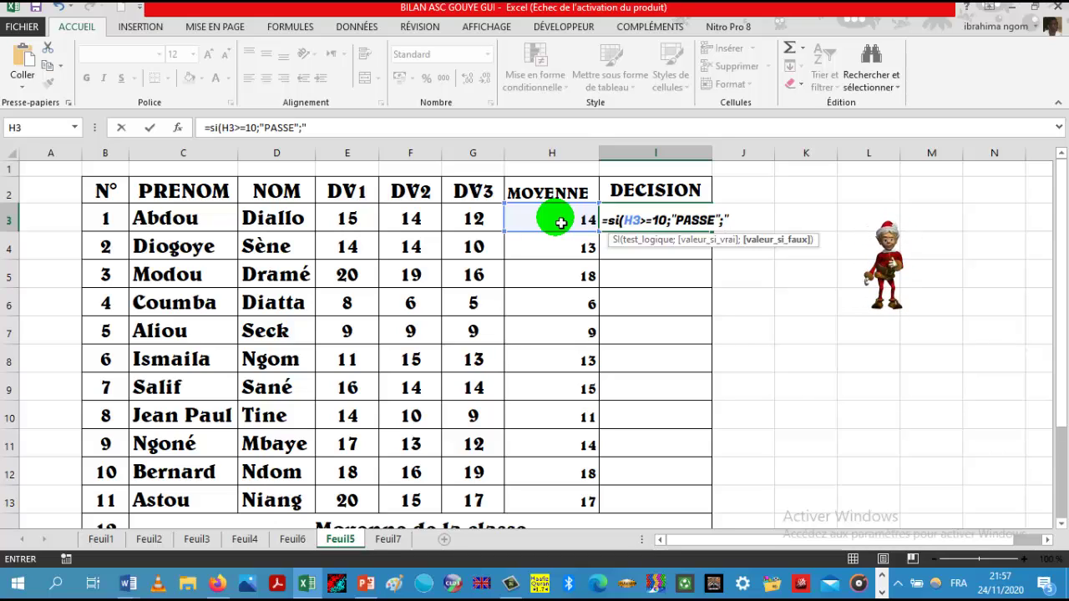
{"action": "type", "text": "D"}
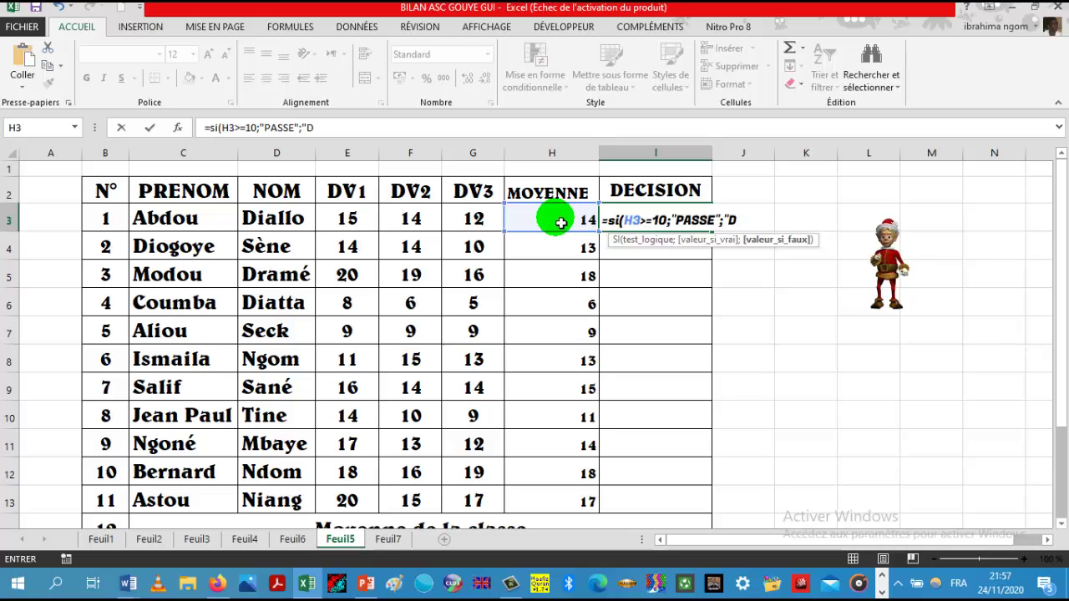
{"action": "type", "text": "OUBL"}
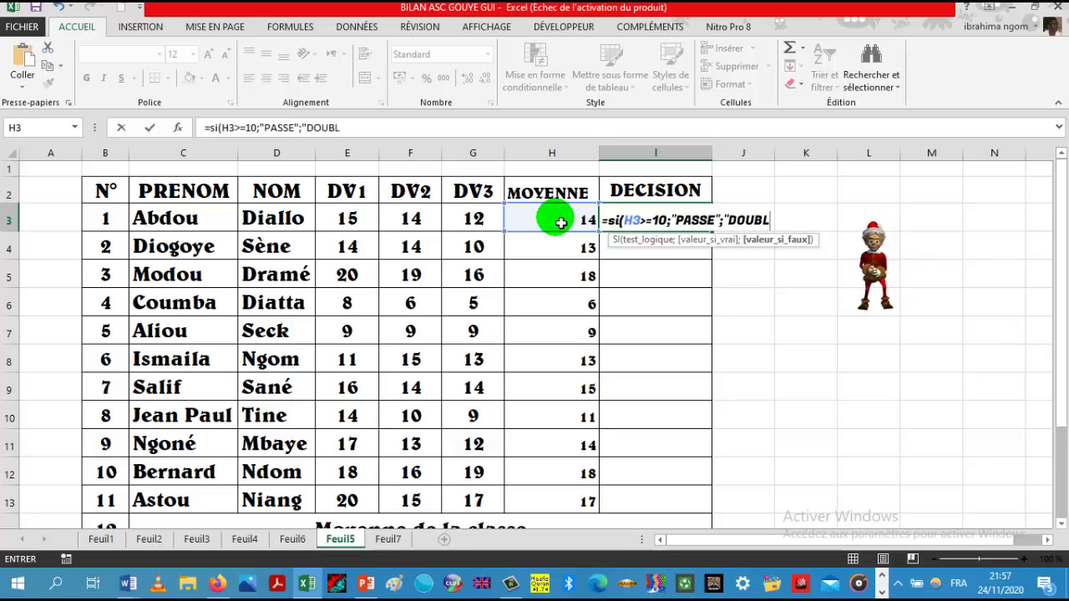
{"action": "type", "text": "E"}
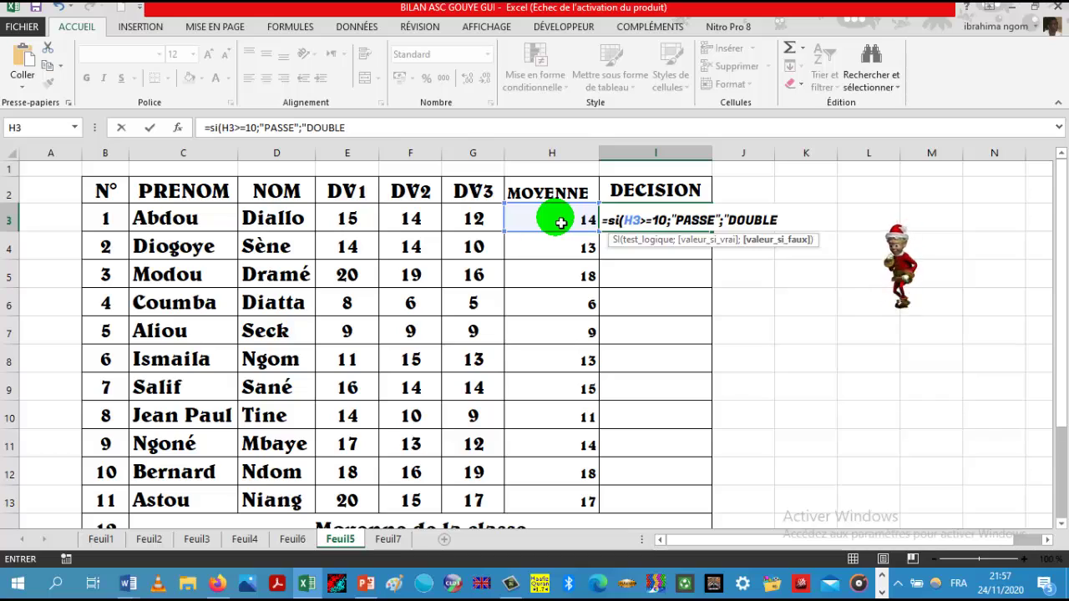
{"action": "type", "text": "3"}
{"action": "key", "text": "BackSpace"}
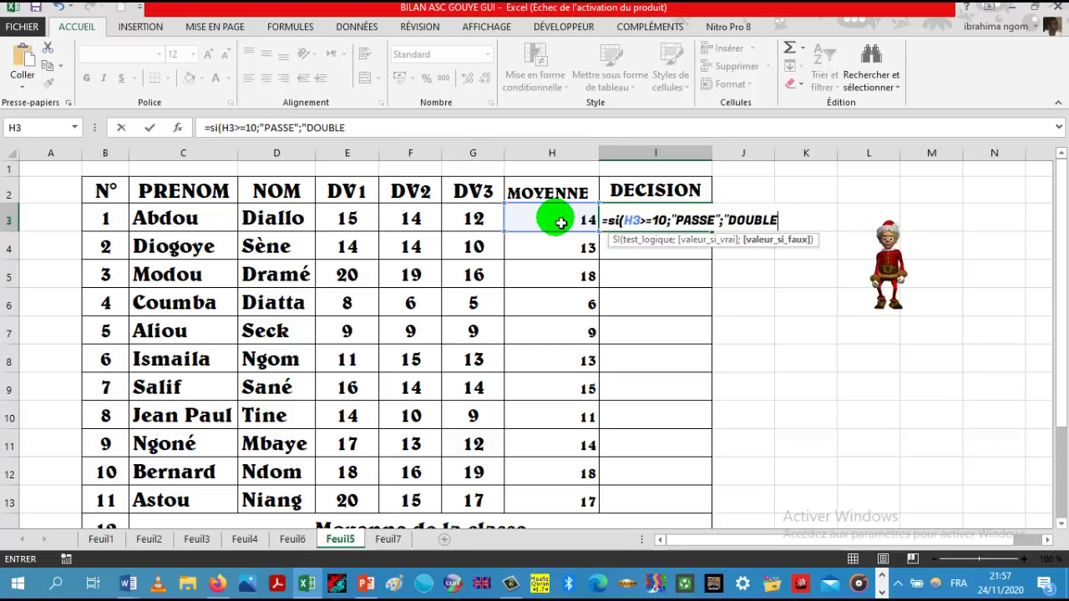
{"action": "type", "text": "\""}
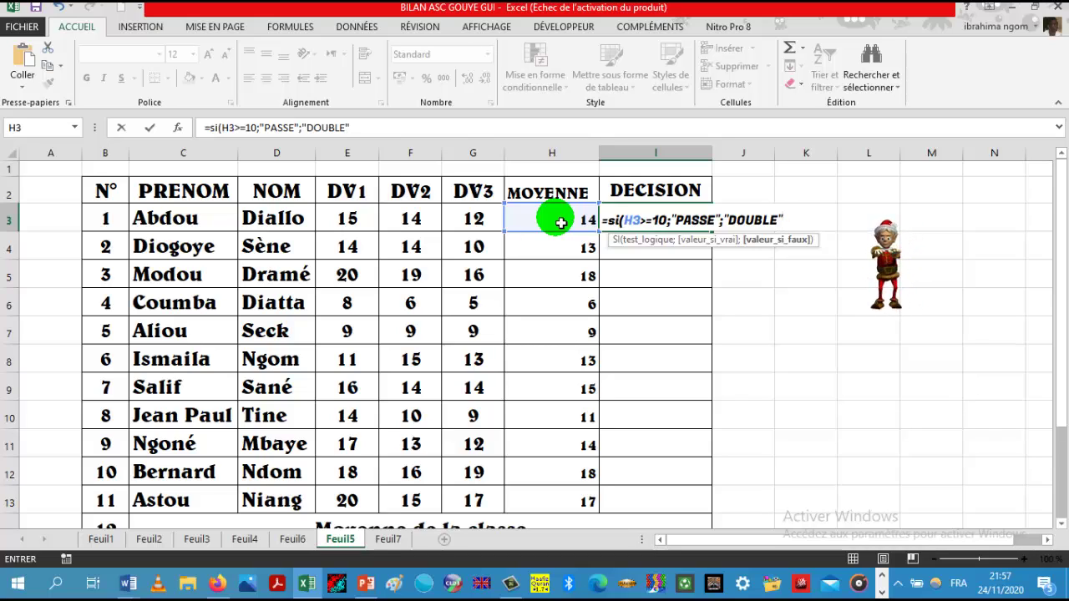
{"action": "type", "text": ")"}
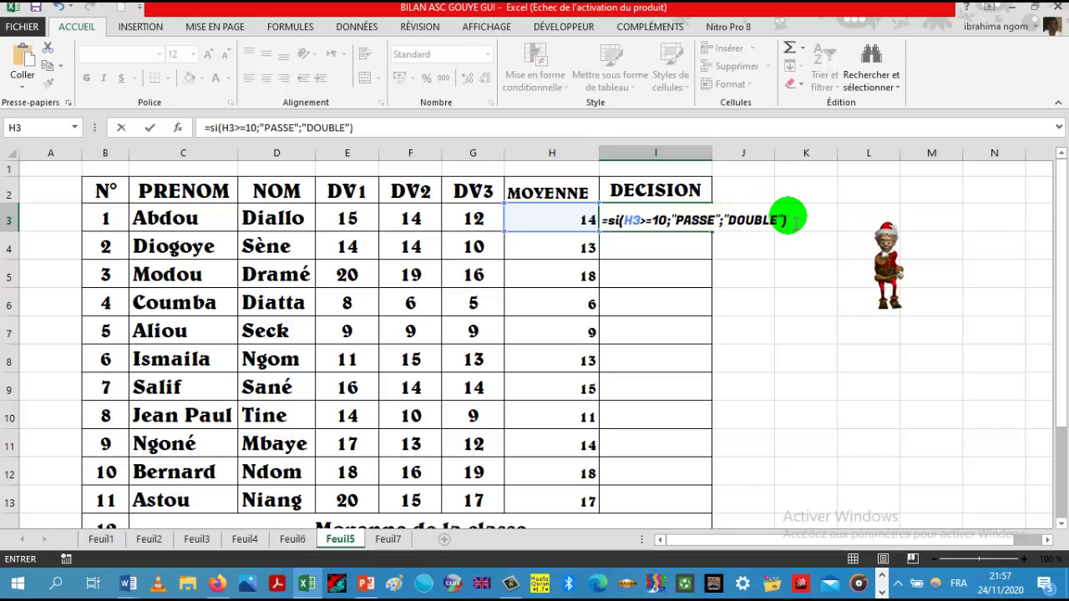
{"action": "key", "text": "Return"}
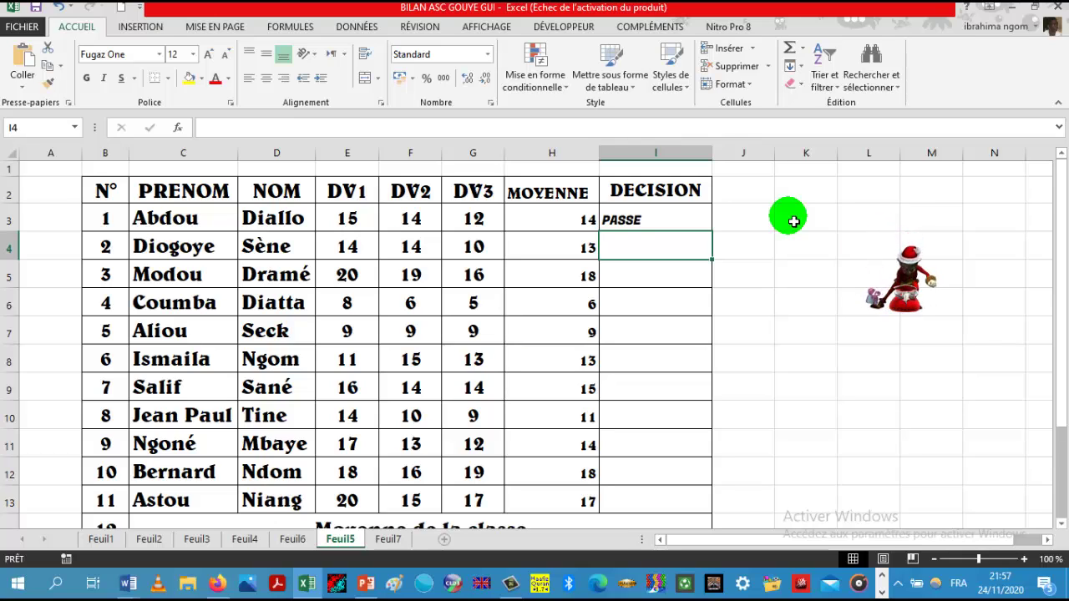
Step: Copy the SI formula from I3 down the DECISION column to I13
{"action": "left_click", "coordinate": [694, 232]}
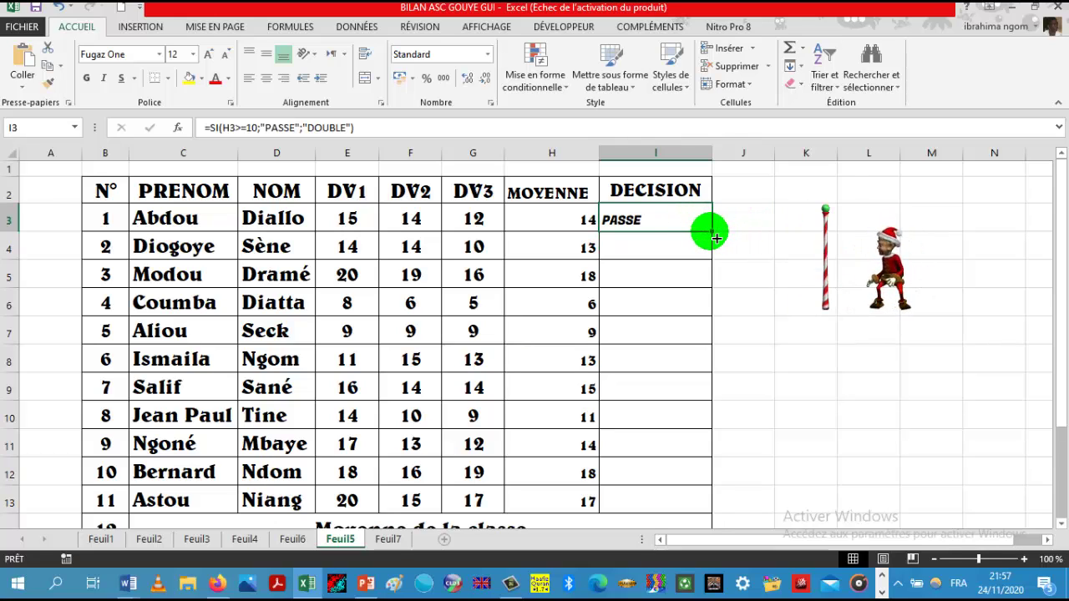
{"action": "left_click_drag", "start_coordinate": [716, 238], "coordinate": [721, 508]}
{"action": "left_click", "coordinate": [787, 470]}
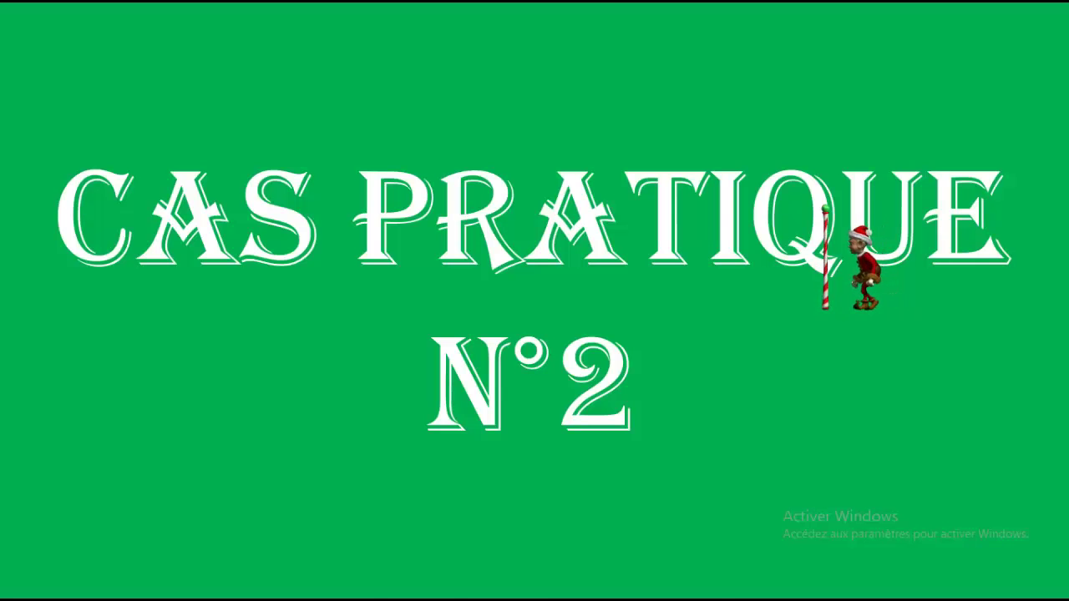
Step: Leave the slideshow, return to the Excel workbook and open sheet Feuil3 with the AGE and RESULTATS table
{"action": "key", "text": "Escape"}
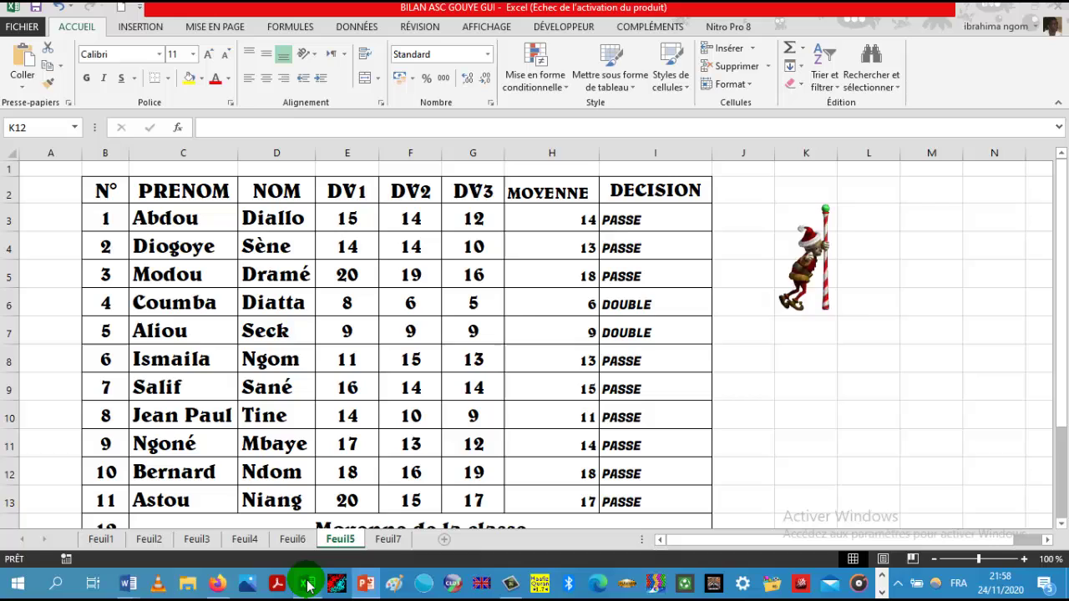
{"action": "left_click", "coordinate": [307, 585]}
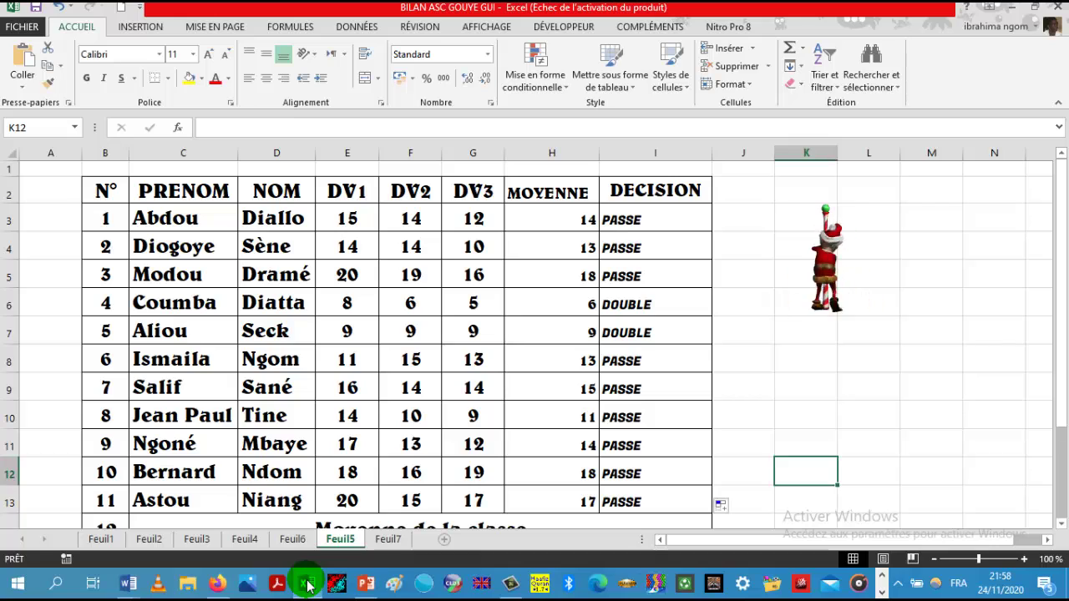
{"action": "left_click", "coordinate": [196, 539]}
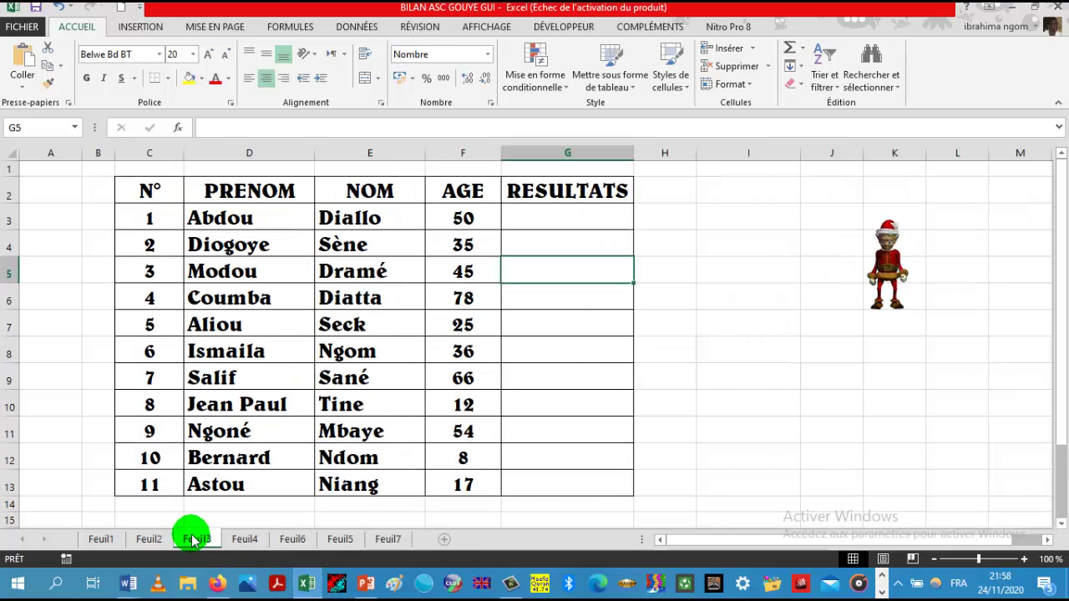
{"action": "left_click", "coordinate": [688, 282]}
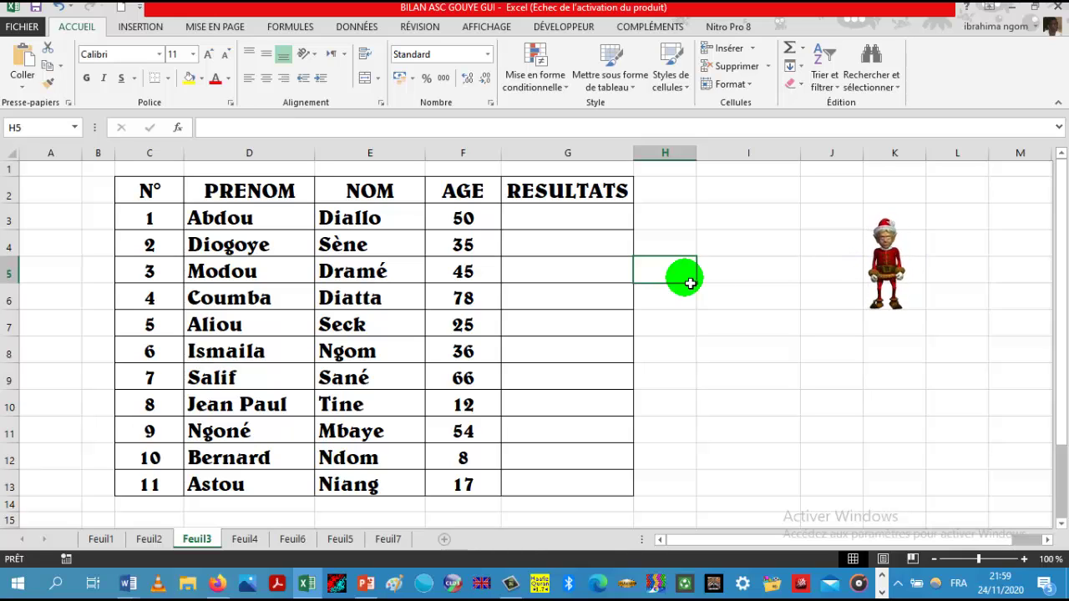
Step: Start a SI formula in RESULTATS cell G3 with the logical test F3>50, and open the quoted text for its true value
{"action": "left_click", "coordinate": [535, 222]}
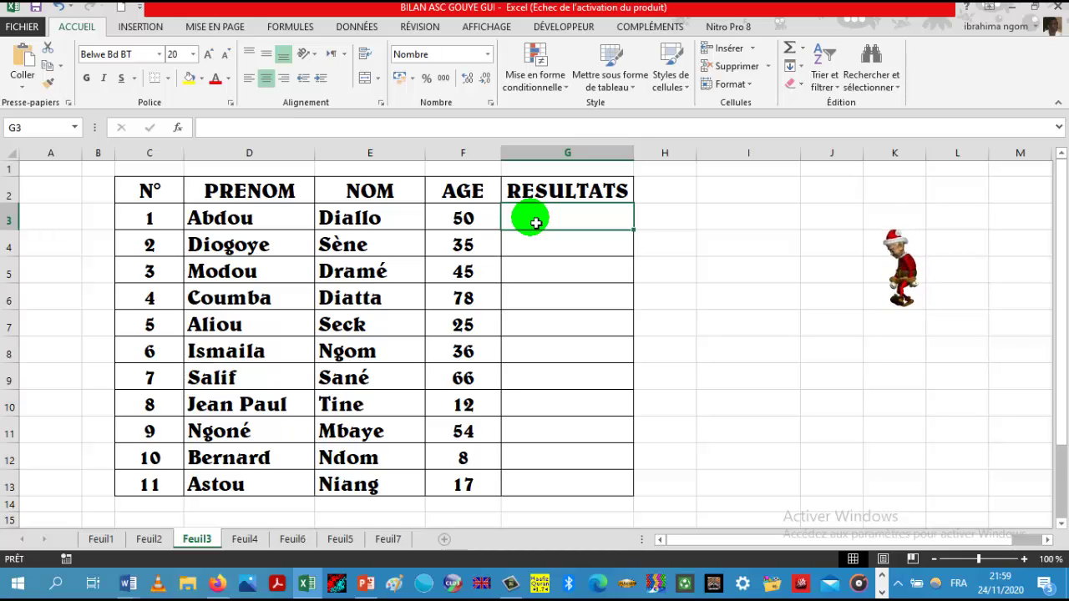
{"action": "type", "text": "="}
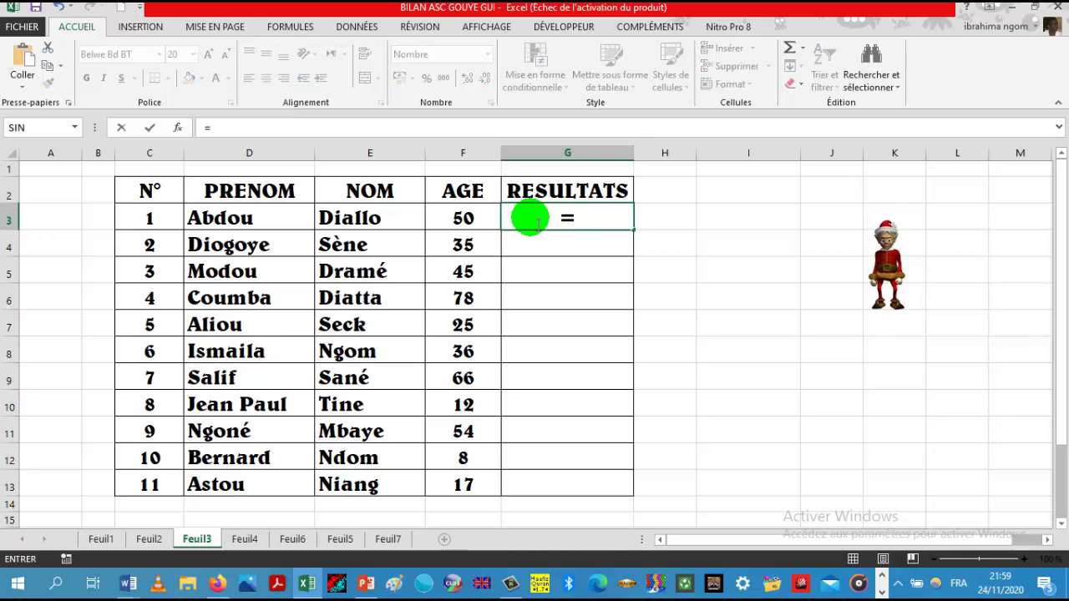
{"action": "type", "text": "s"}
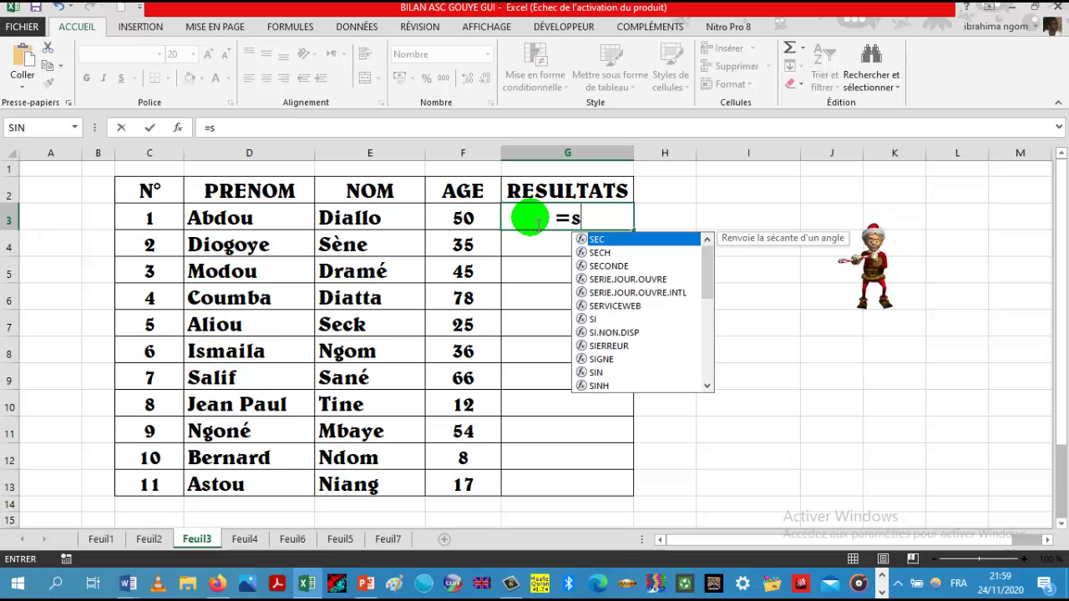
{"action": "type", "text": "i"}
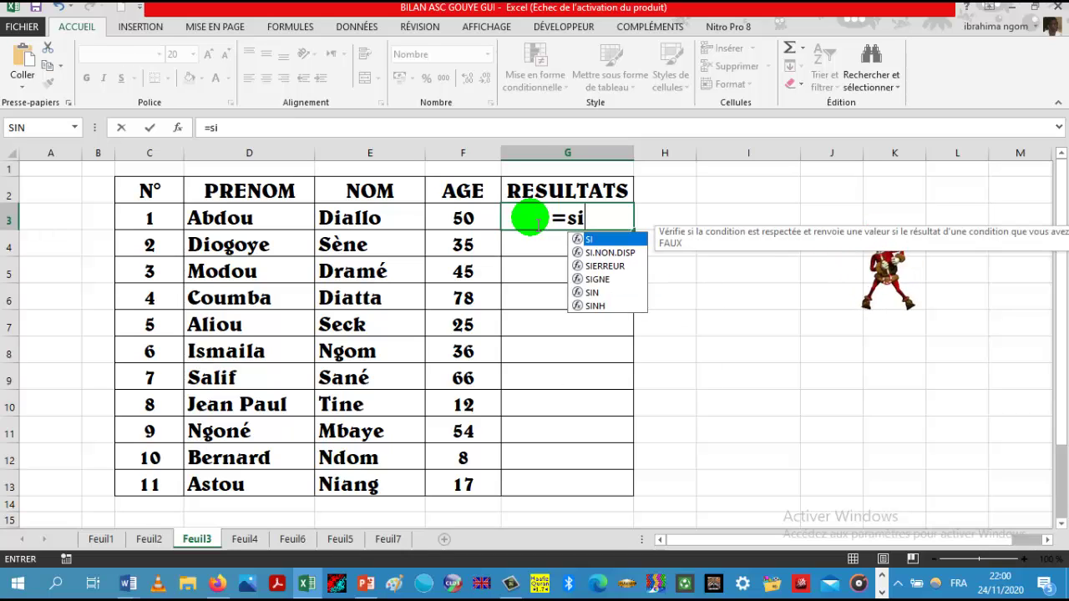
{"action": "type", "text": "("}
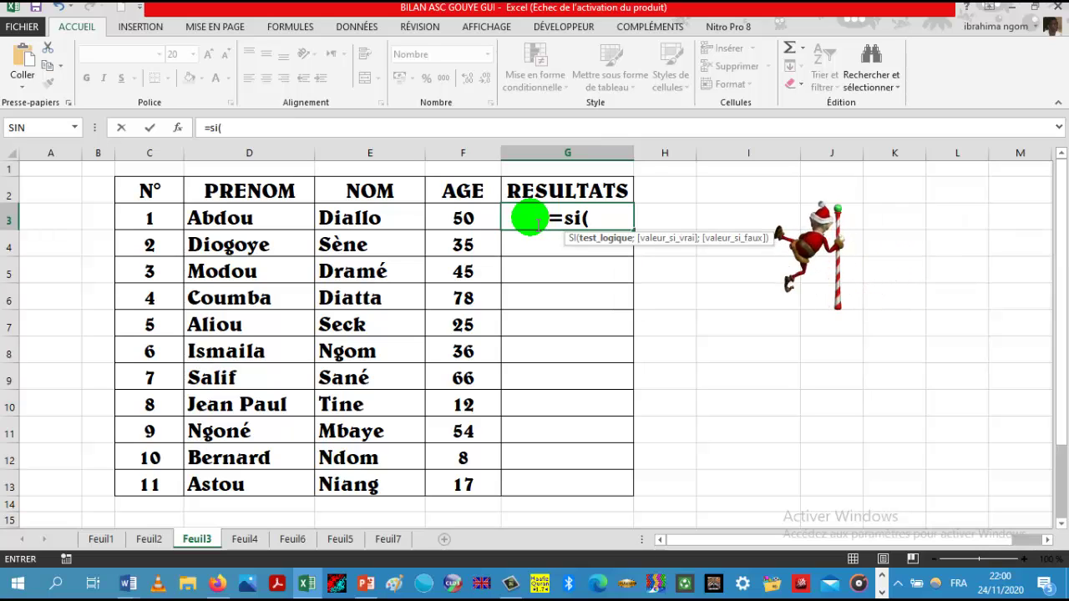
{"action": "left_click", "coordinate": [466, 224]}
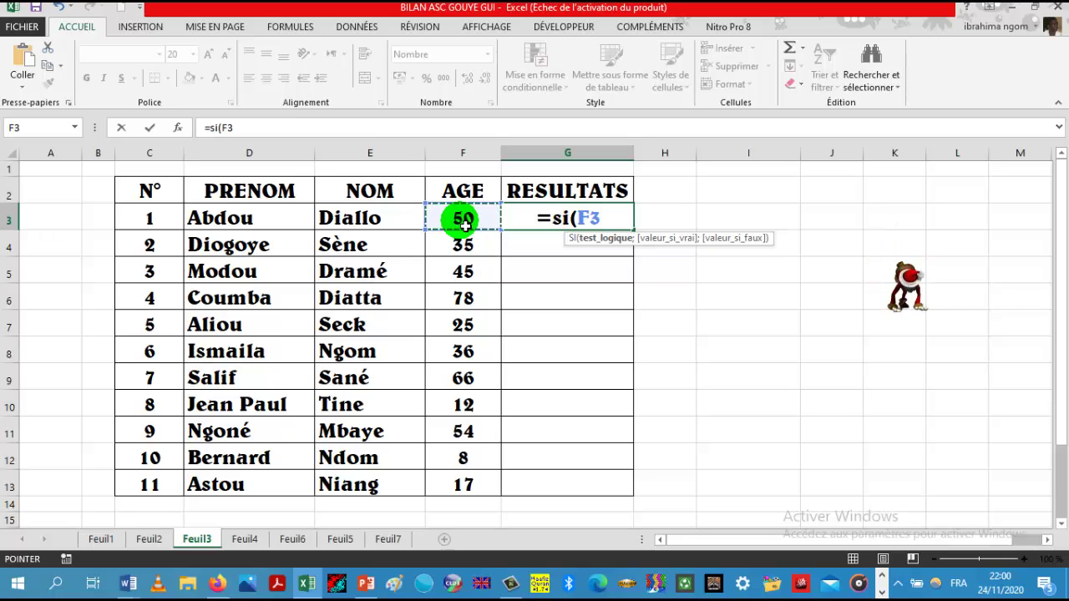
{"action": "type", "text": "<"}
{"action": "key", "text": "BackSpace"}
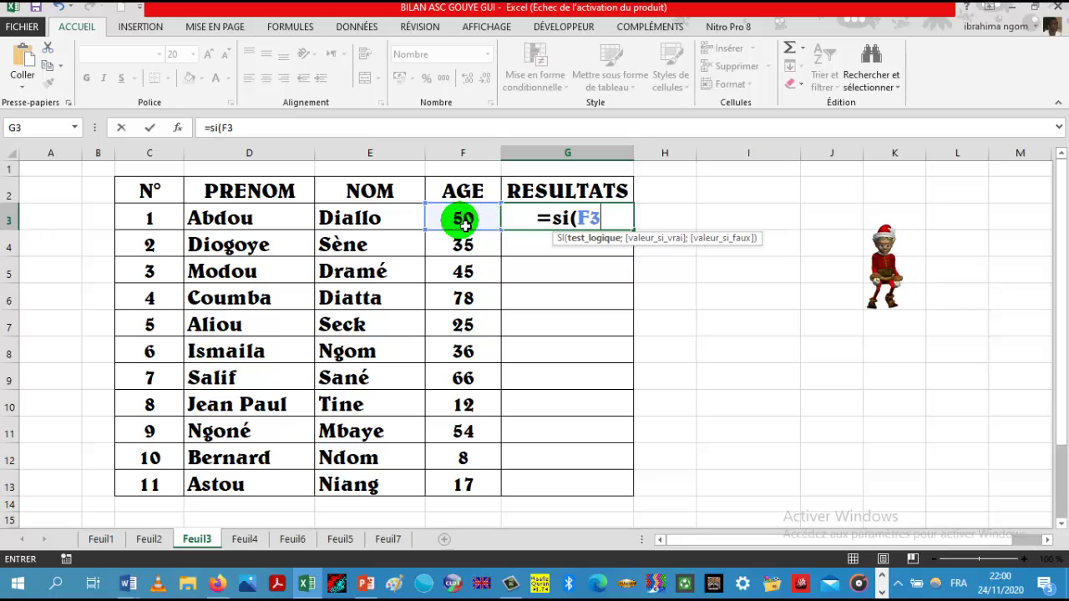
{"action": "type", "text": ">"}
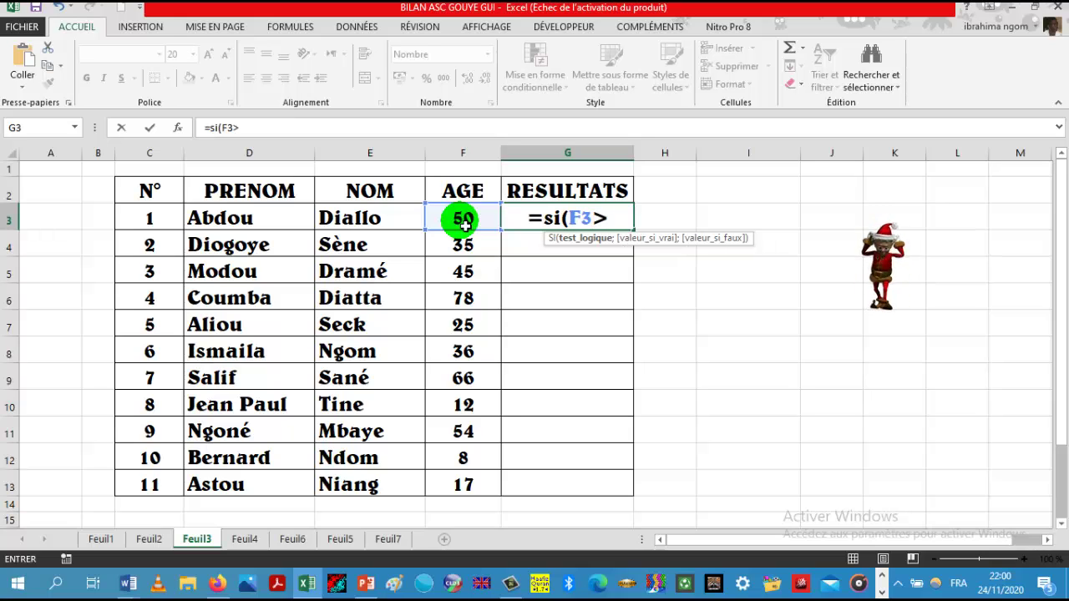
{"action": "type", "text": "50"}
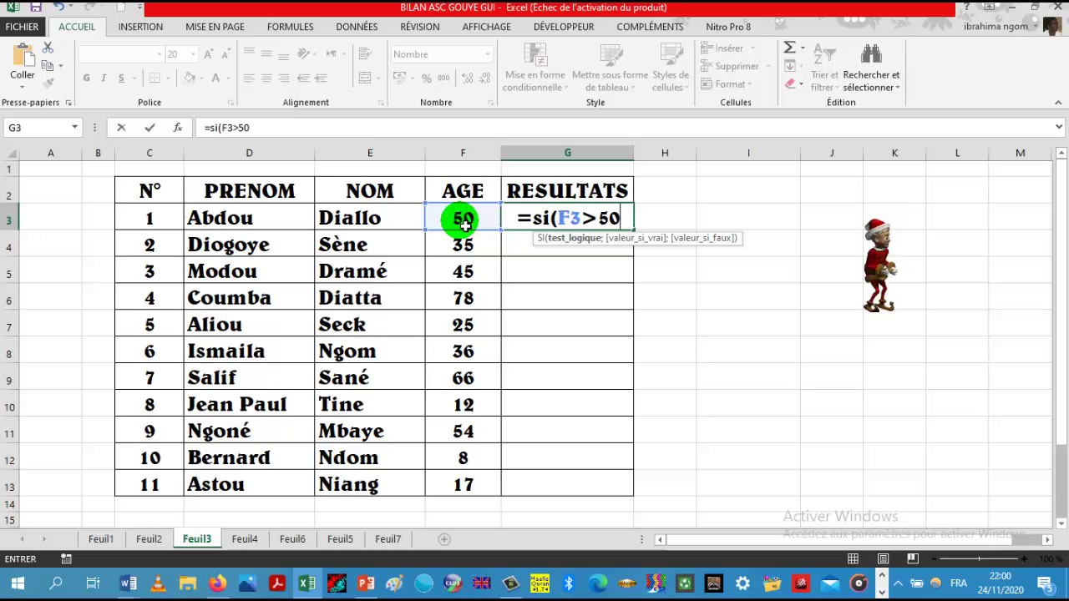
{"action": "type", "text": ";"}
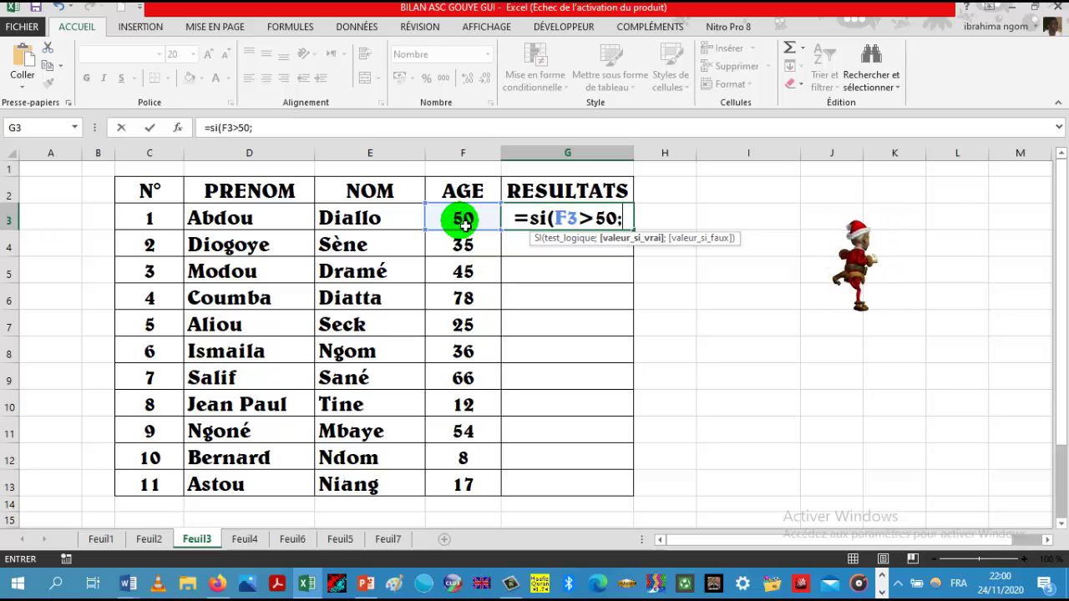
{"action": "type", "text": "\""}
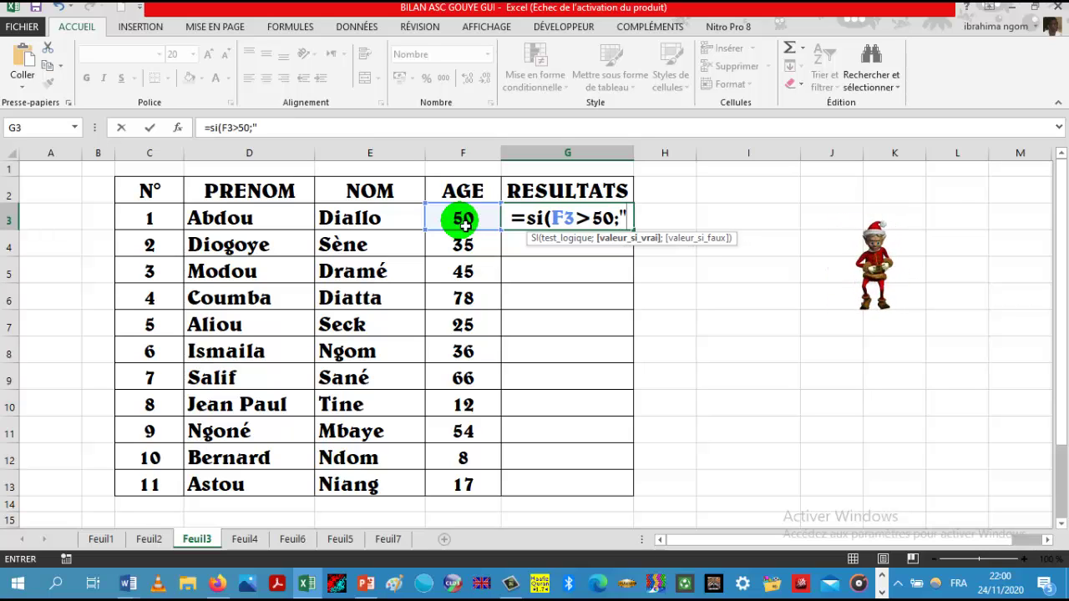
{"action": "type", "text": "Apt"}
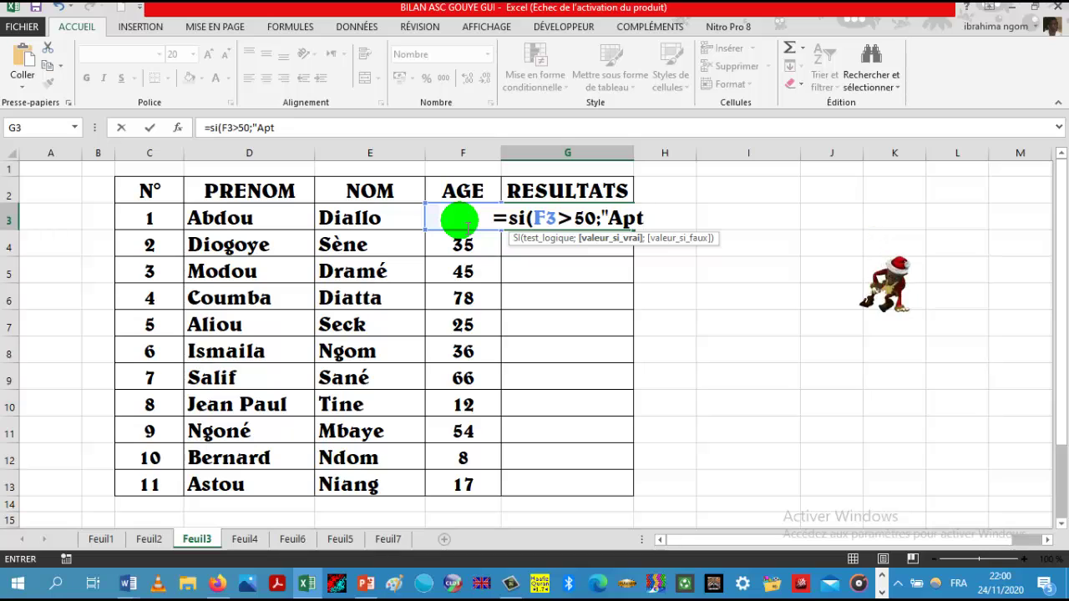
{"action": "key", "text": "BackSpace"}
{"action": "key", "text": "BackSpace"}
{"action": "key", "text": "BackSpace"}
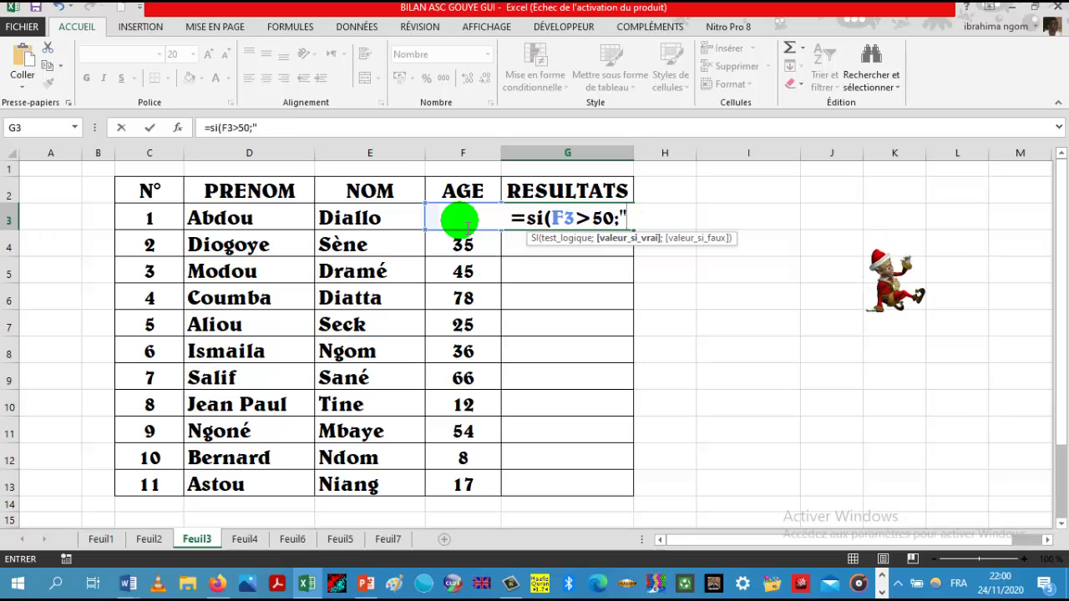
Step: Complete the value if true in the G3 formula as "Inapte"
{"action": "type", "text": "I"}
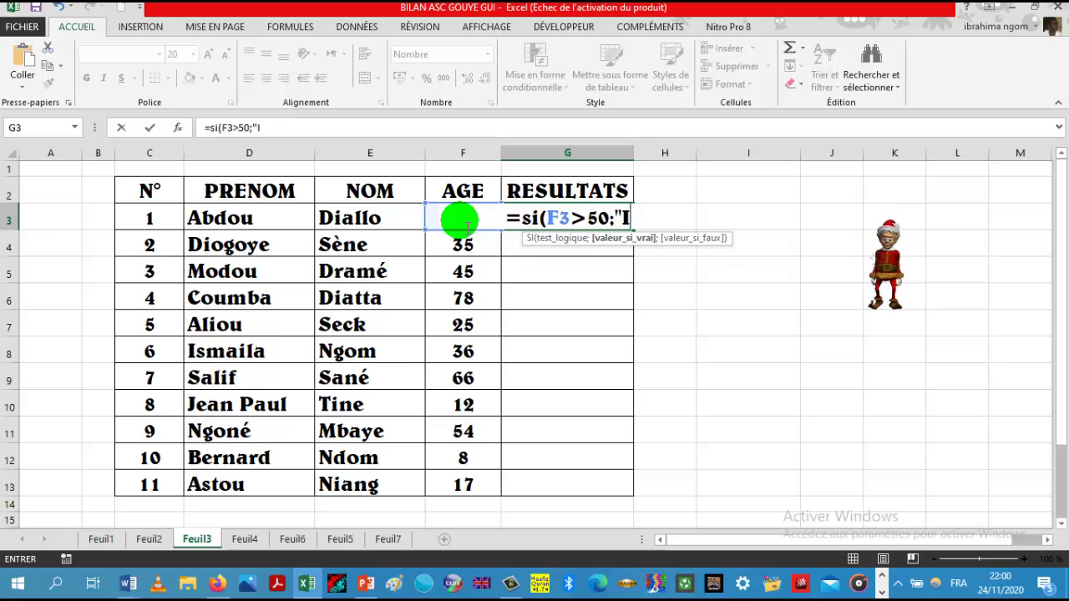
{"action": "type", "text": "na"}
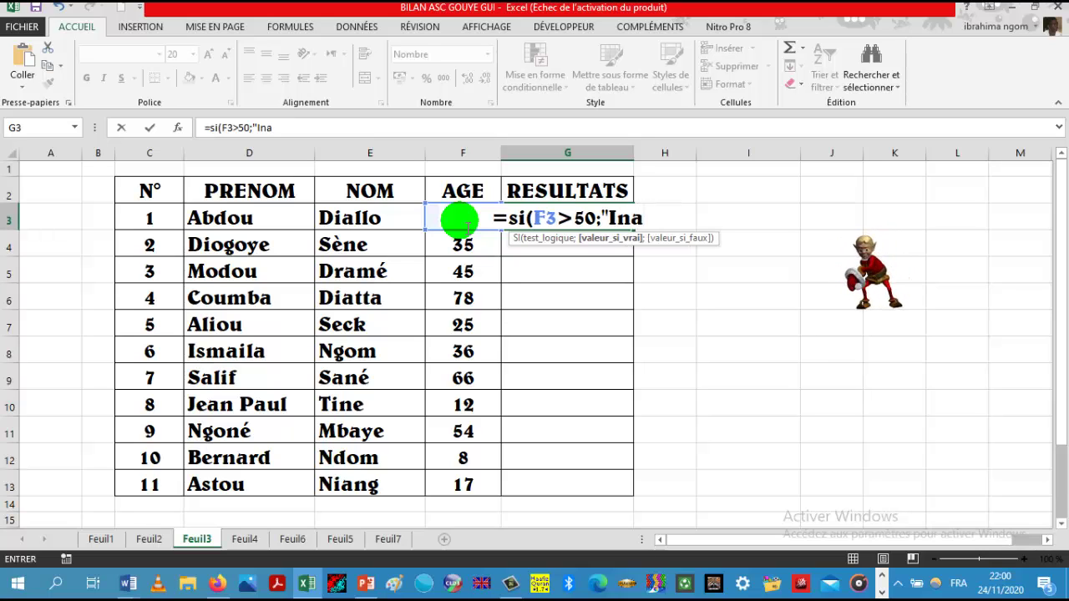
{"action": "type", "text": "pte"}
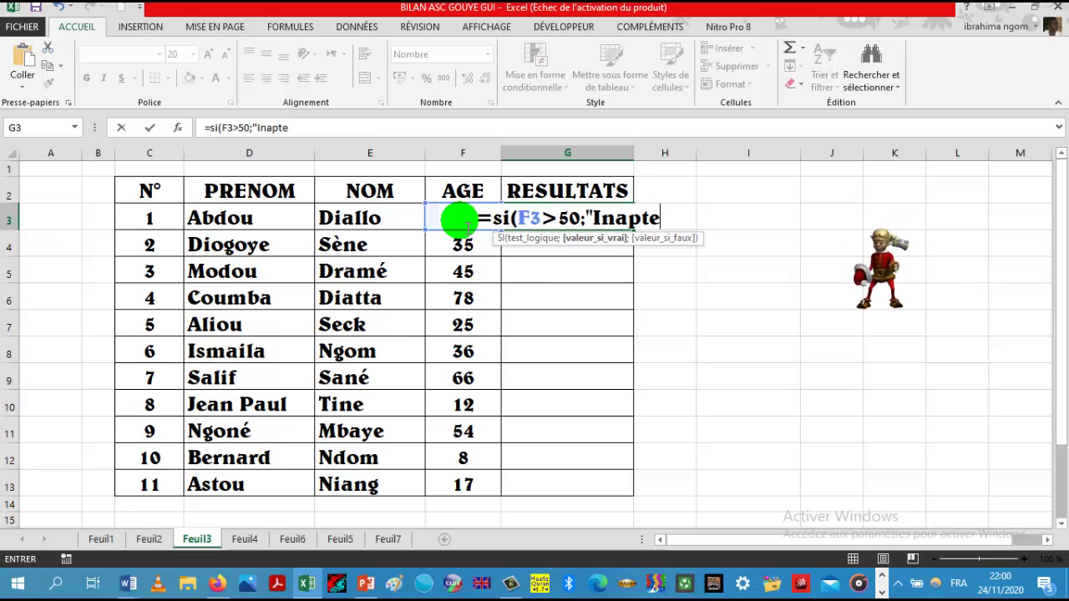
{"action": "type", "text": "\""}
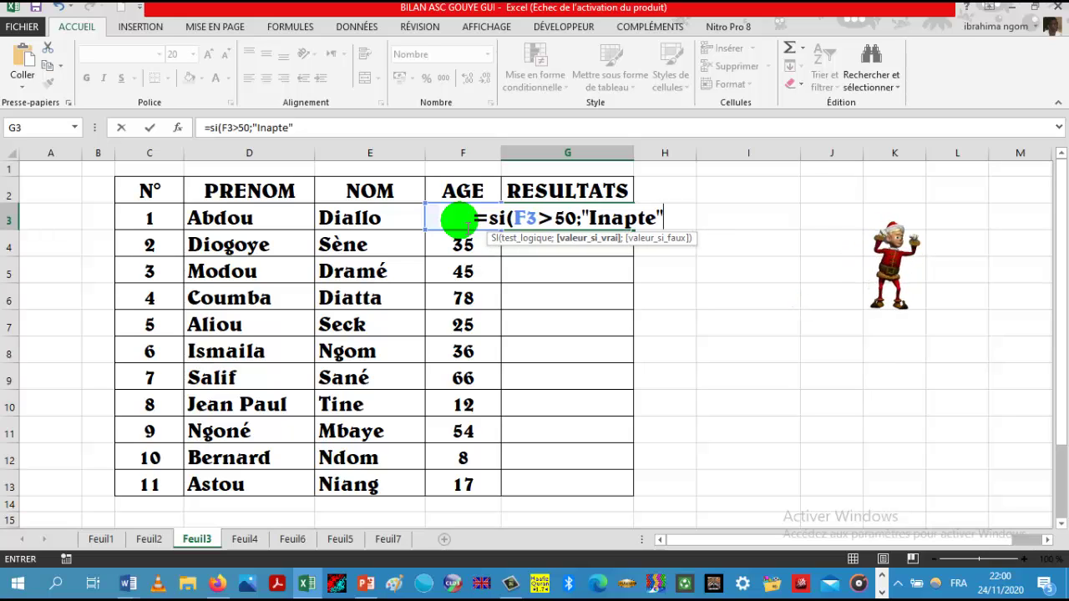
Step: Complete the SI formula in G3 with "Apte" as the value if false and validate it
{"action": "type", "text": ";"}
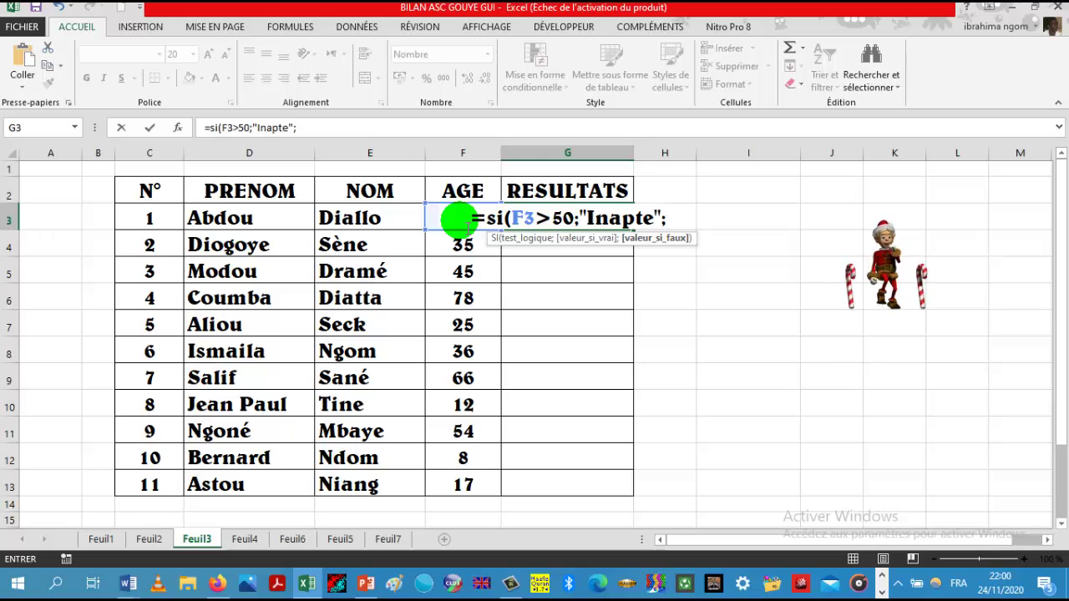
{"action": "type", "text": "\""}
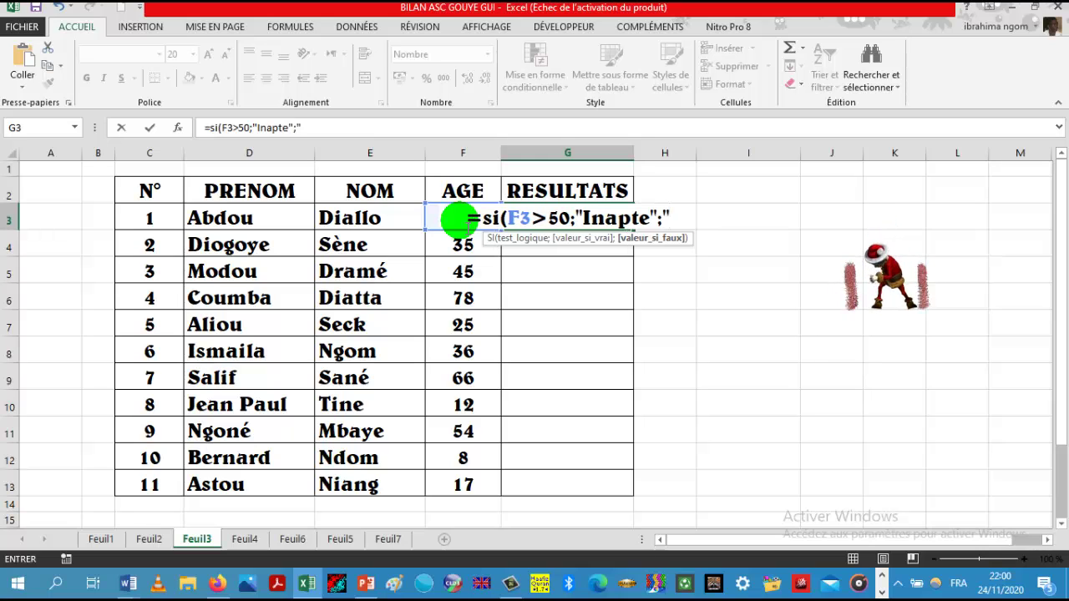
{"action": "type", "text": "Ap"}
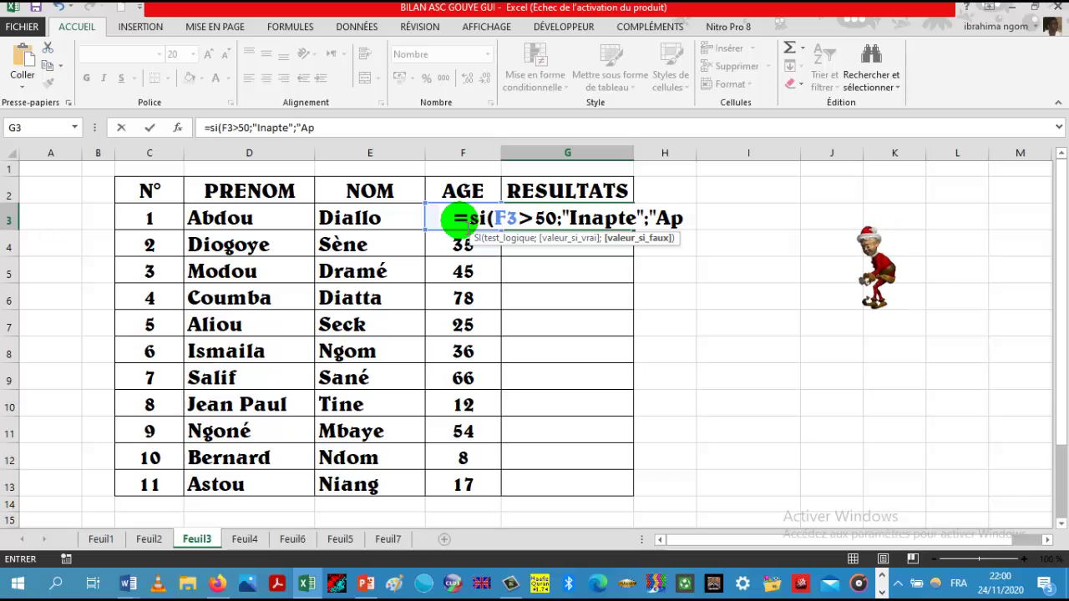
{"action": "type", "text": "te"}
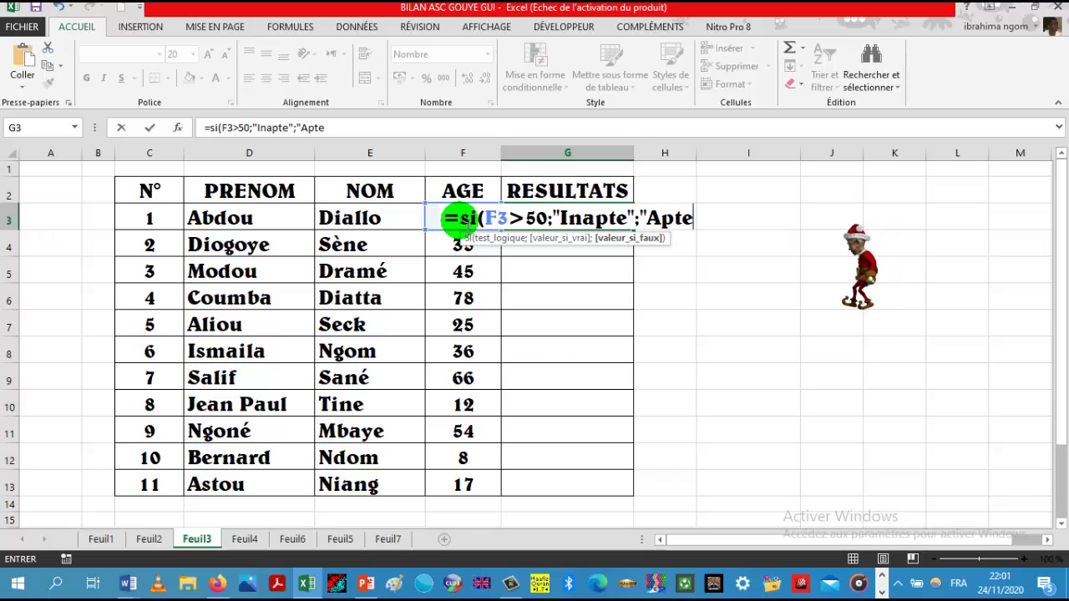
{"action": "type", "text": "\")"}
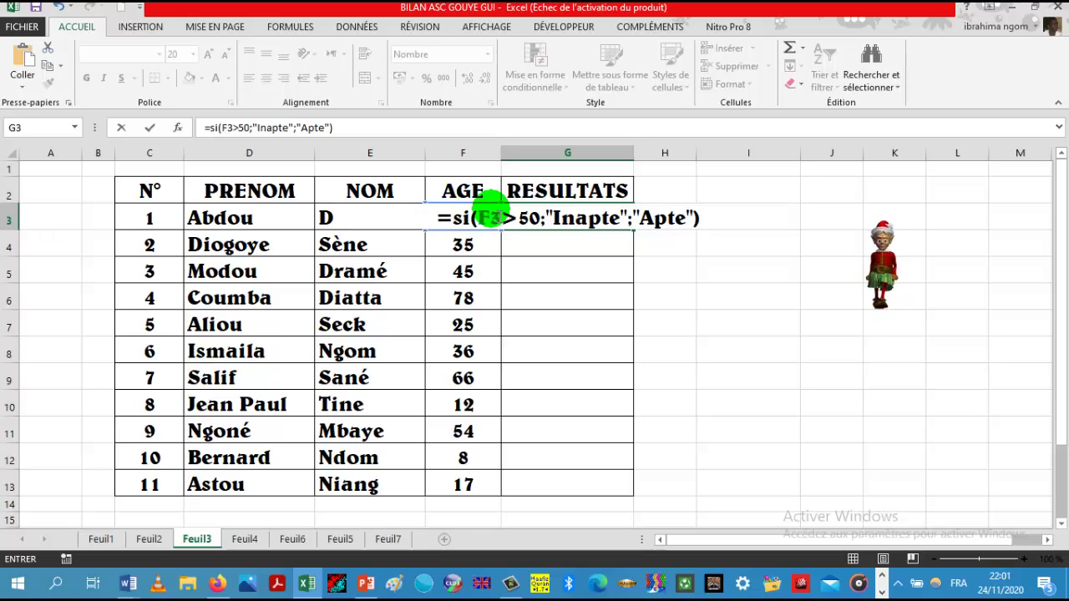
{"action": "key", "text": "ctrl+Return"}
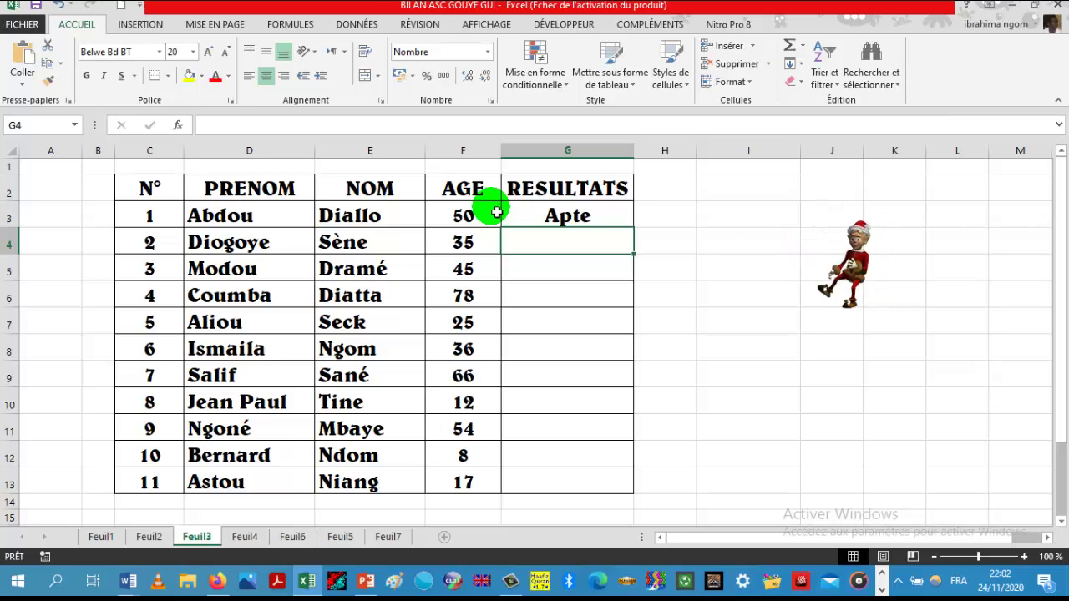
Step: Copy the SI formula from G3 down the RESULTATS column to G13
{"action": "left_click", "coordinate": [604, 219]}
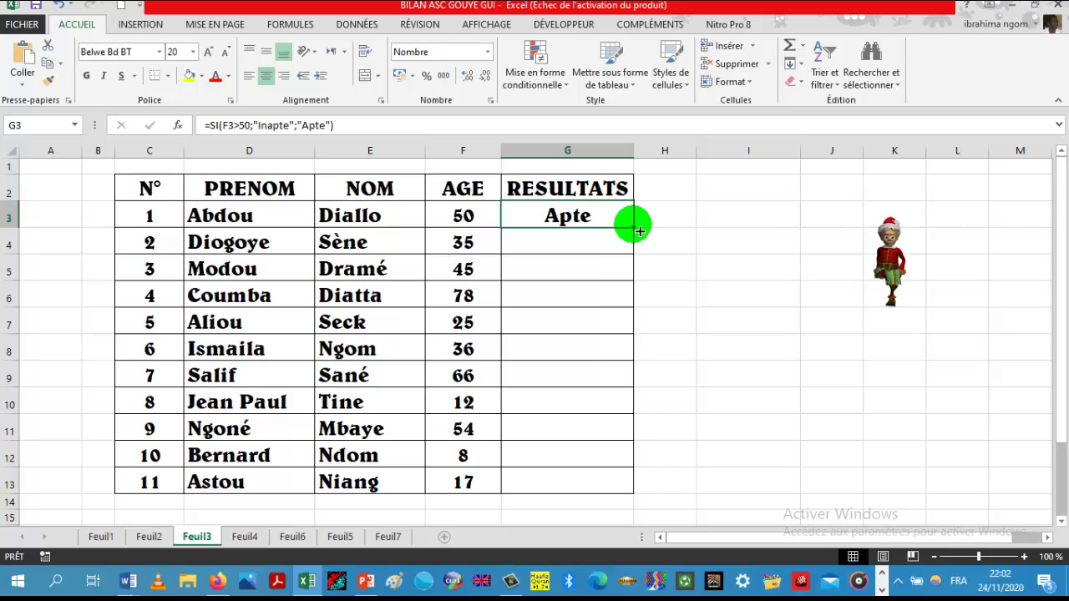
{"action": "left_click_drag", "start_coordinate": [640, 232], "coordinate": [631, 491]}
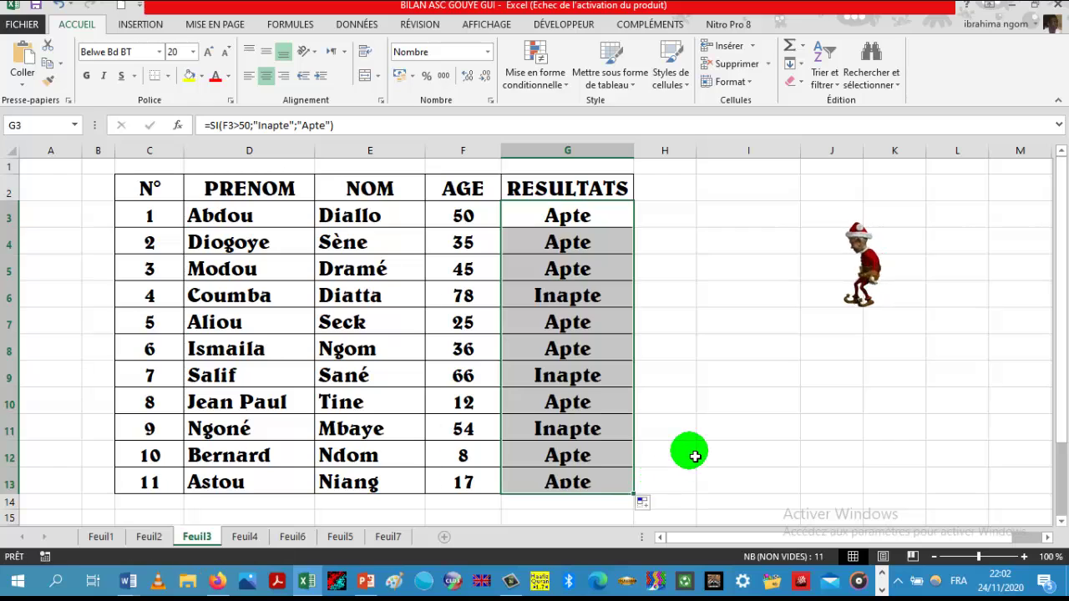
{"action": "left_click", "coordinate": [687, 451]}
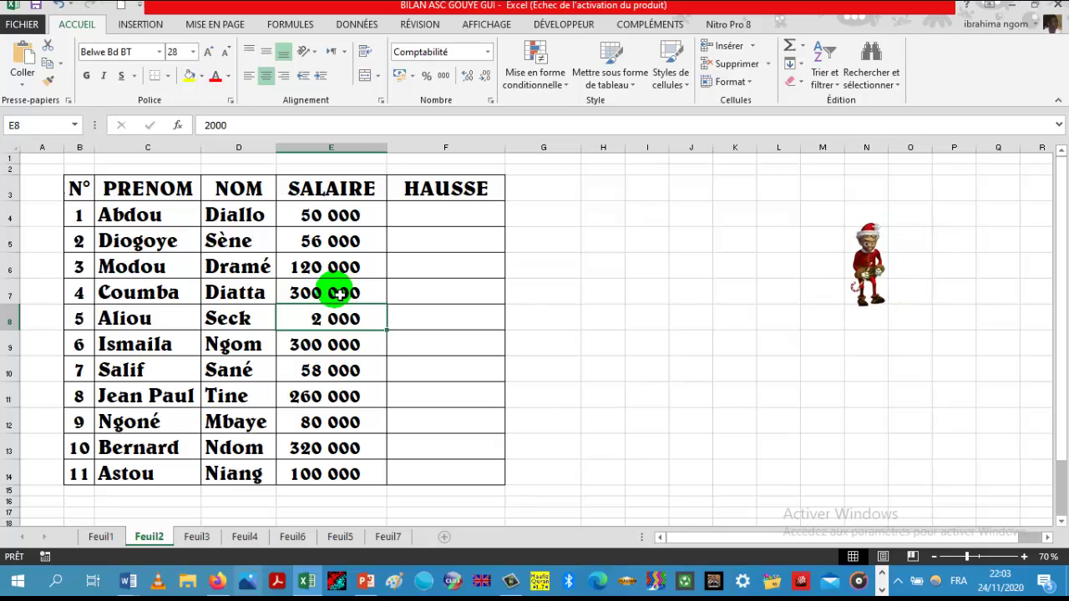
Step: Start a SI formula in HAUSSE cell F4 of sheet Feuil2 with the logical test E4<=100000
{"action": "left_click", "coordinate": [425, 223]}
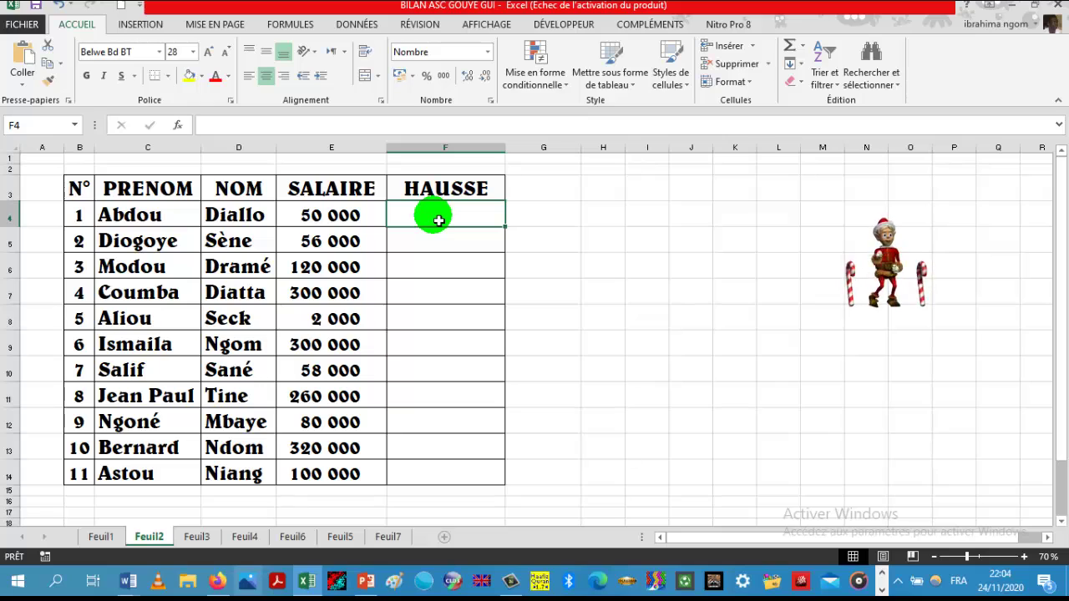
{"action": "type", "text": "s"}
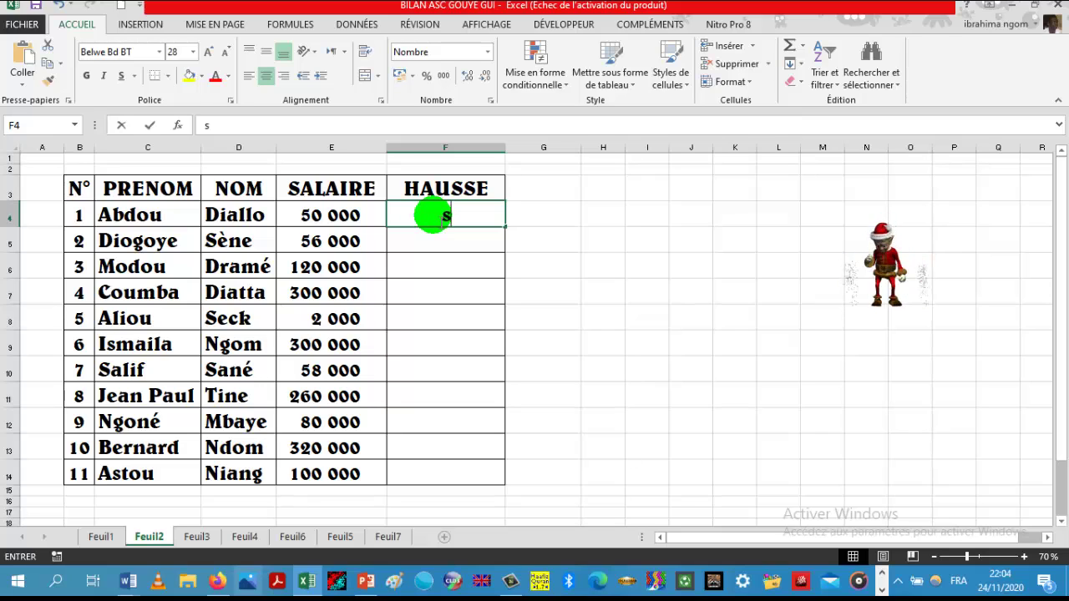
{"action": "key", "text": "BackSpace"}
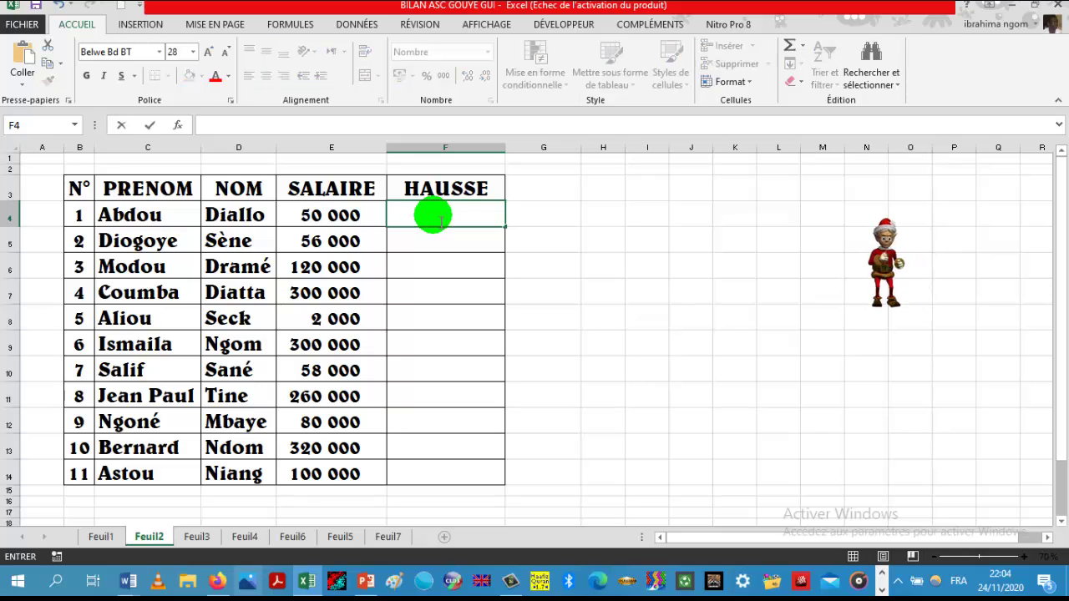
{"action": "type", "text": "="}
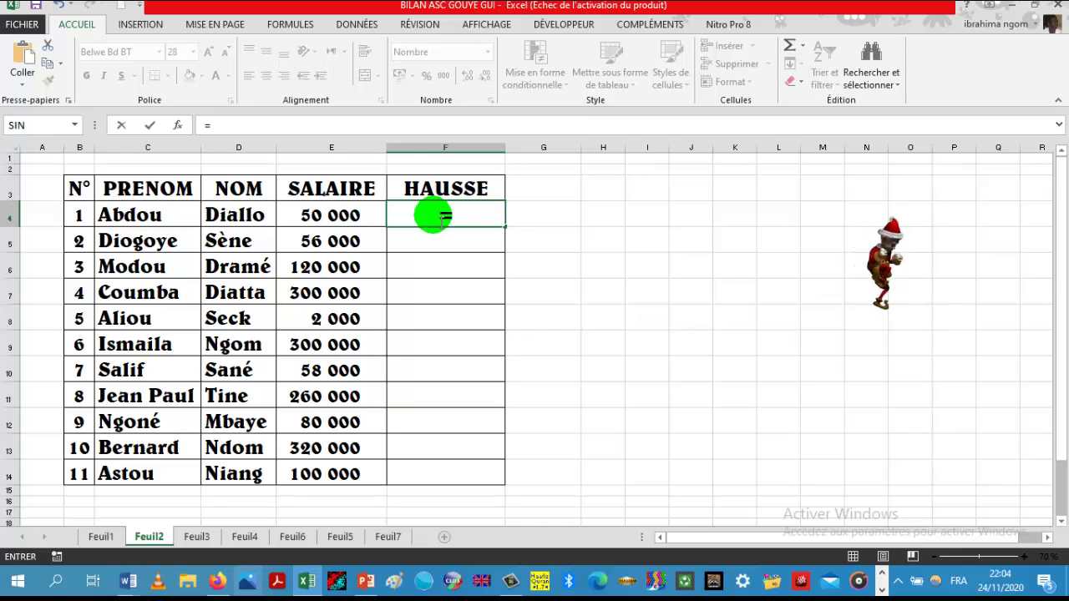
{"action": "type", "text": "si"}
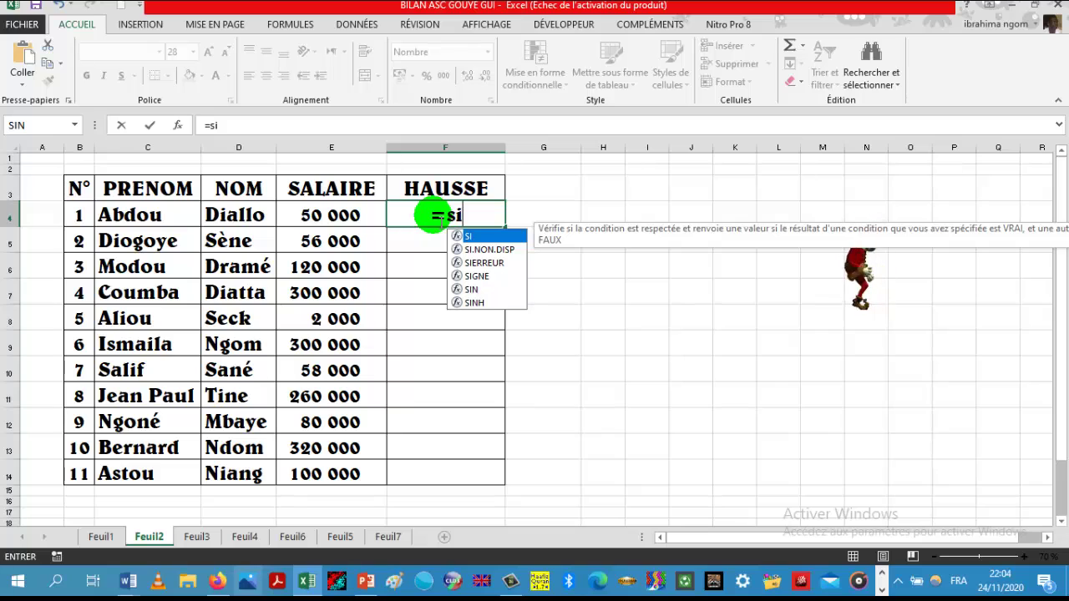
{"action": "type", "text": "("}
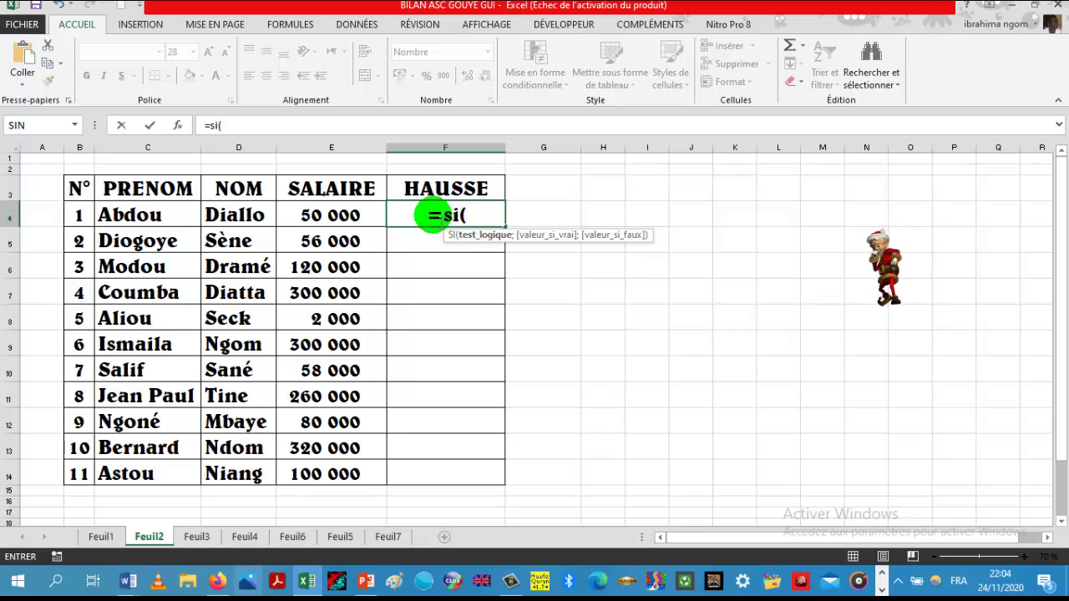
{"action": "left_click", "coordinate": [320, 217]}
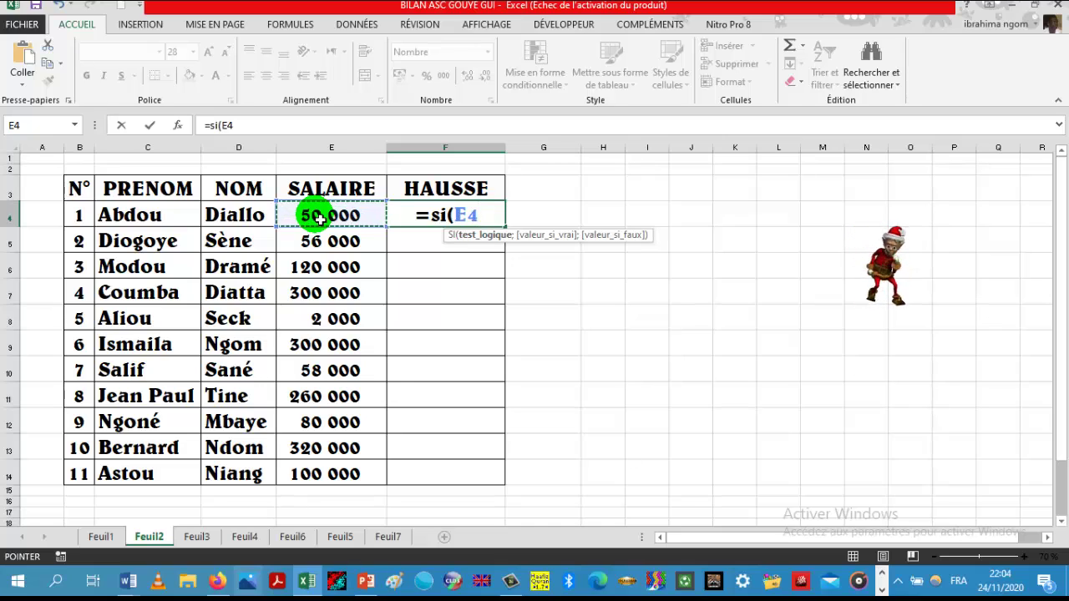
{"action": "type", "text": "<="}
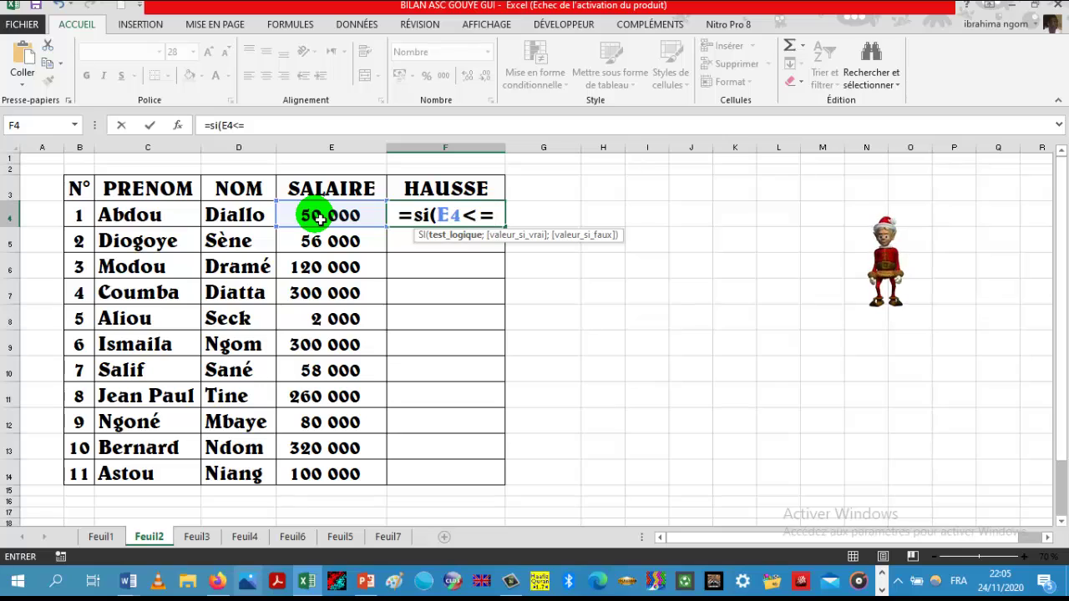
{"action": "type", "text": "1000"}
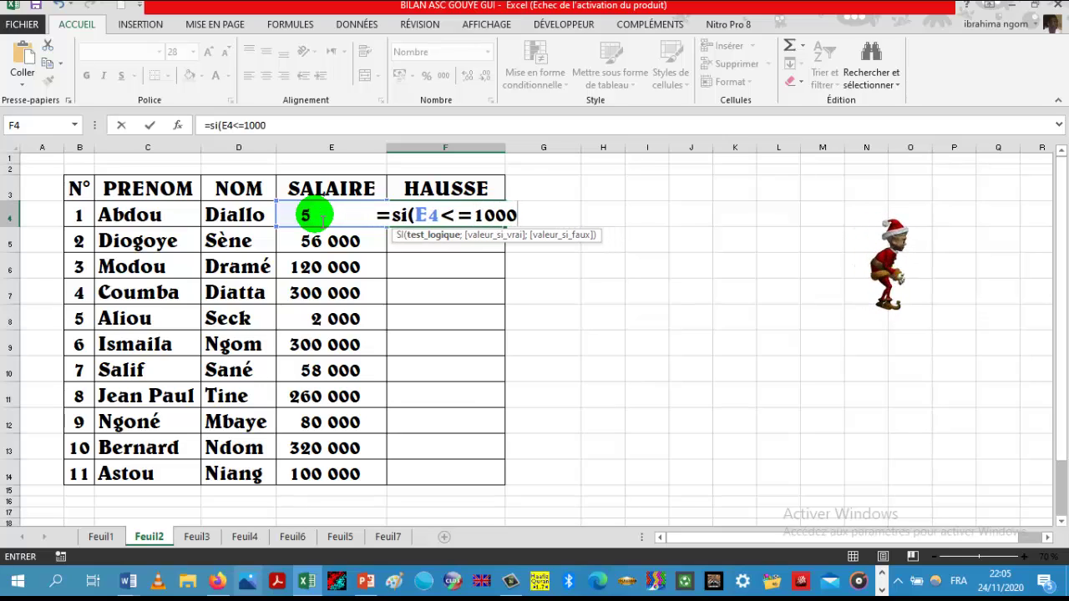
{"action": "type", "text": "00"}
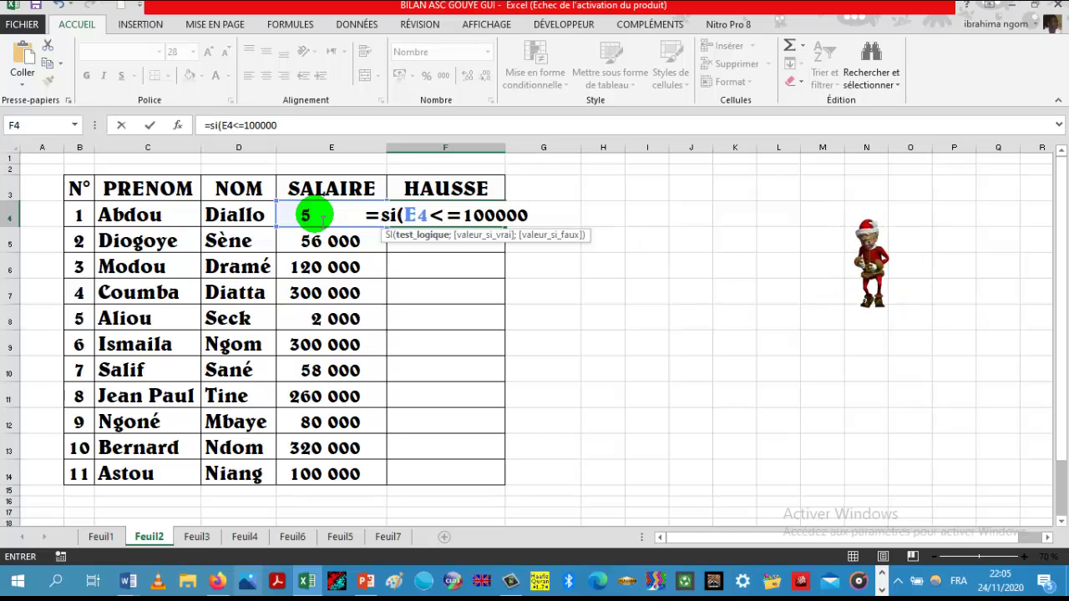
Step: Add "OUI" as the value if true in the F4 formula
{"action": "type", "text": ";"}
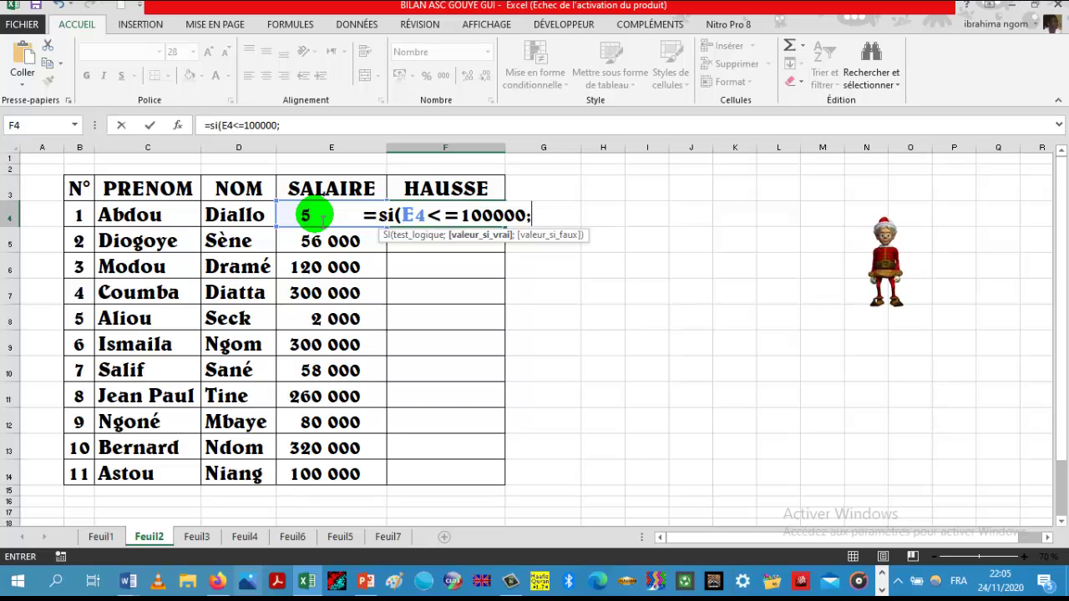
{"action": "type", "text": "\""}
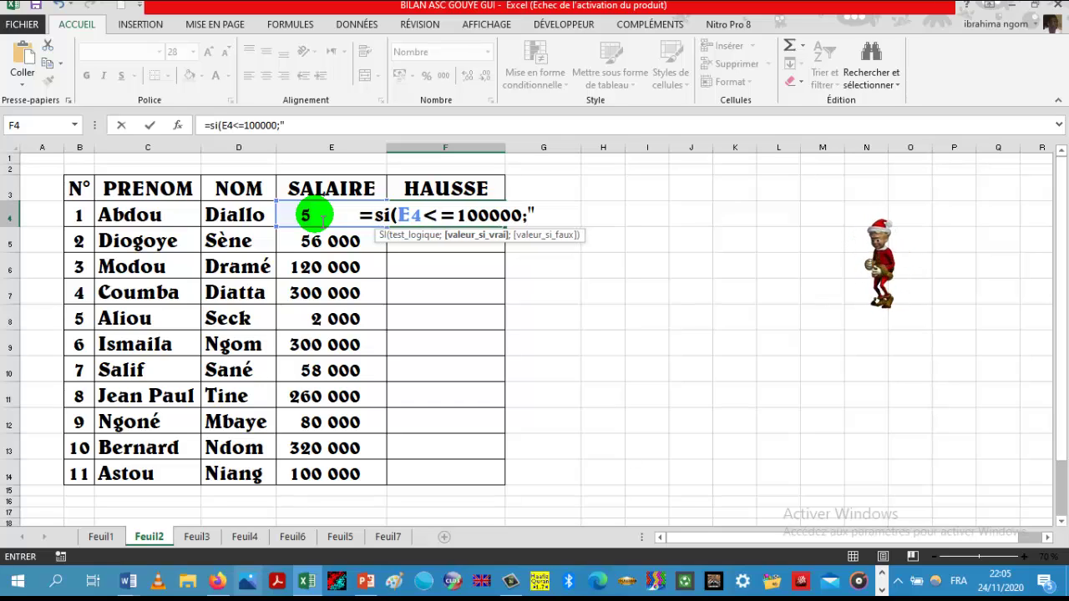
{"action": "type", "text": "OU"}
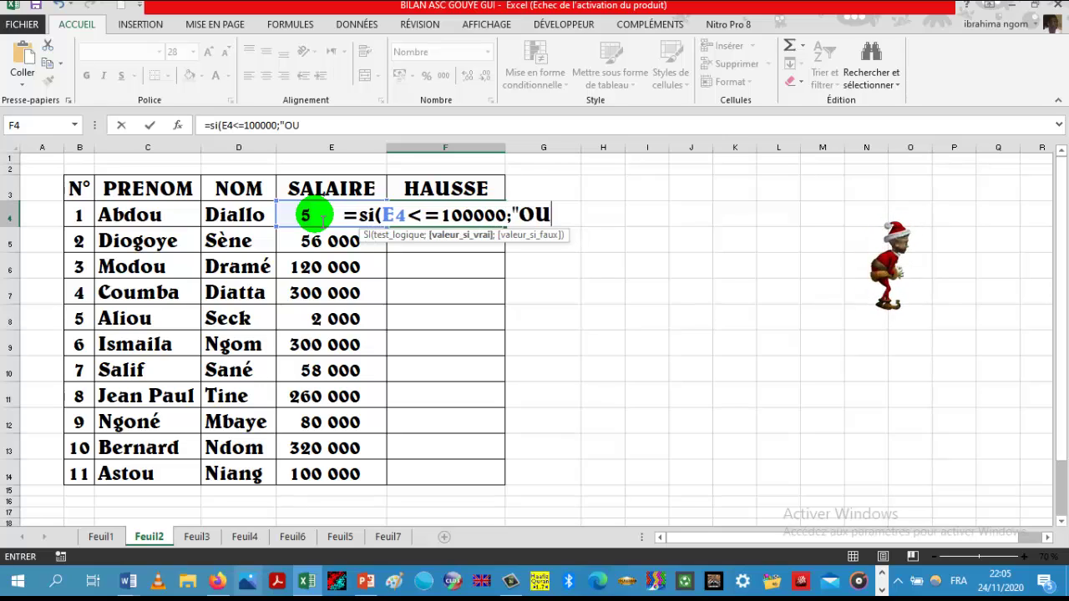
{"action": "type", "text": "I"}
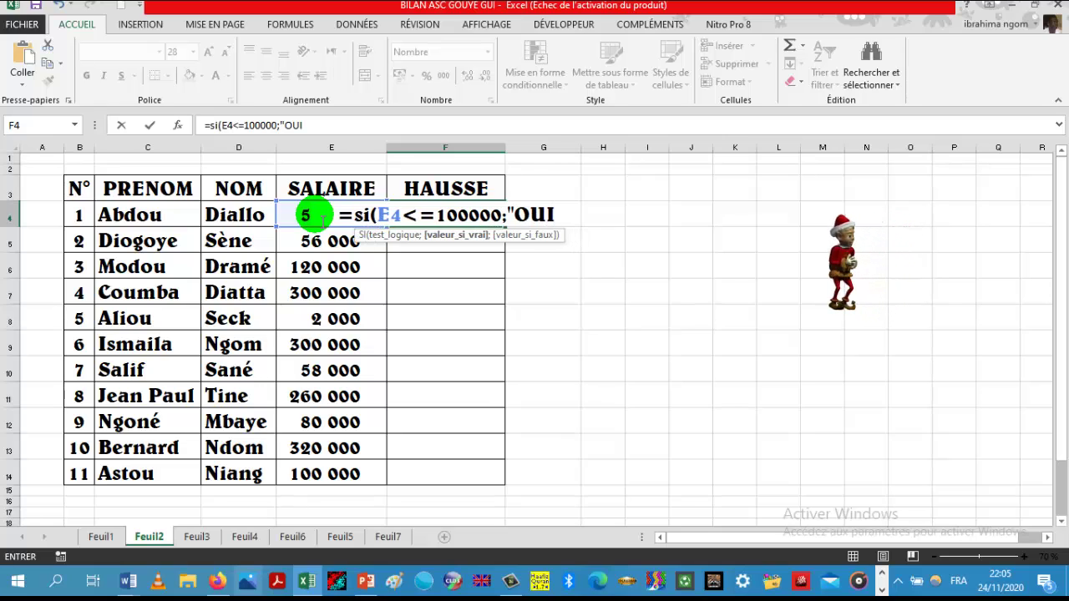
{"action": "type", "text": "\""}
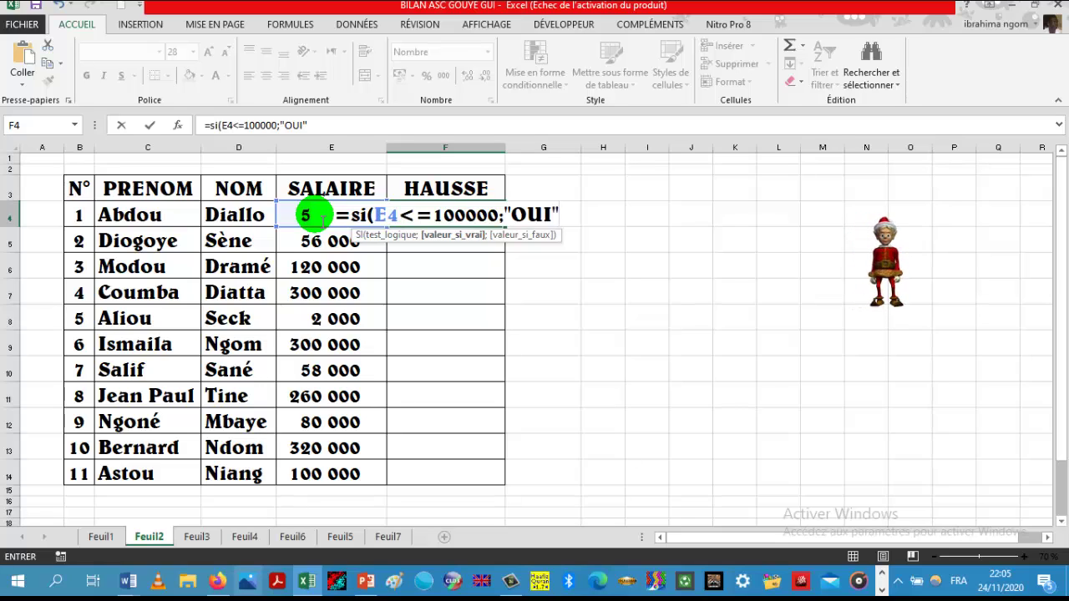
Step: Complete the F4 formula with "NON" as the value if false and validate it
{"action": "type", "text": ";"}
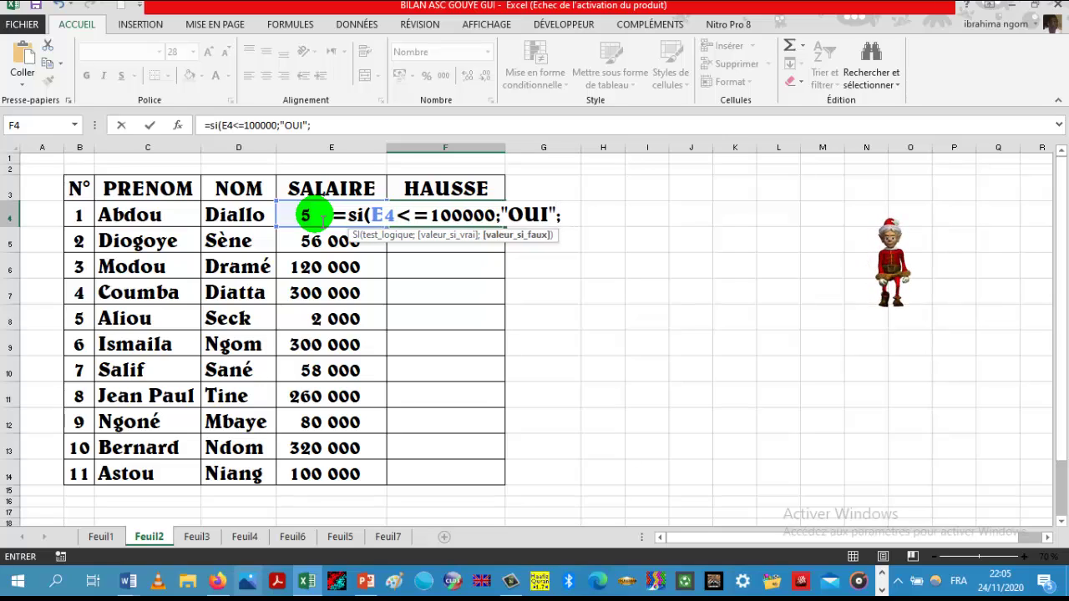
{"action": "type", "text": "\"N"}
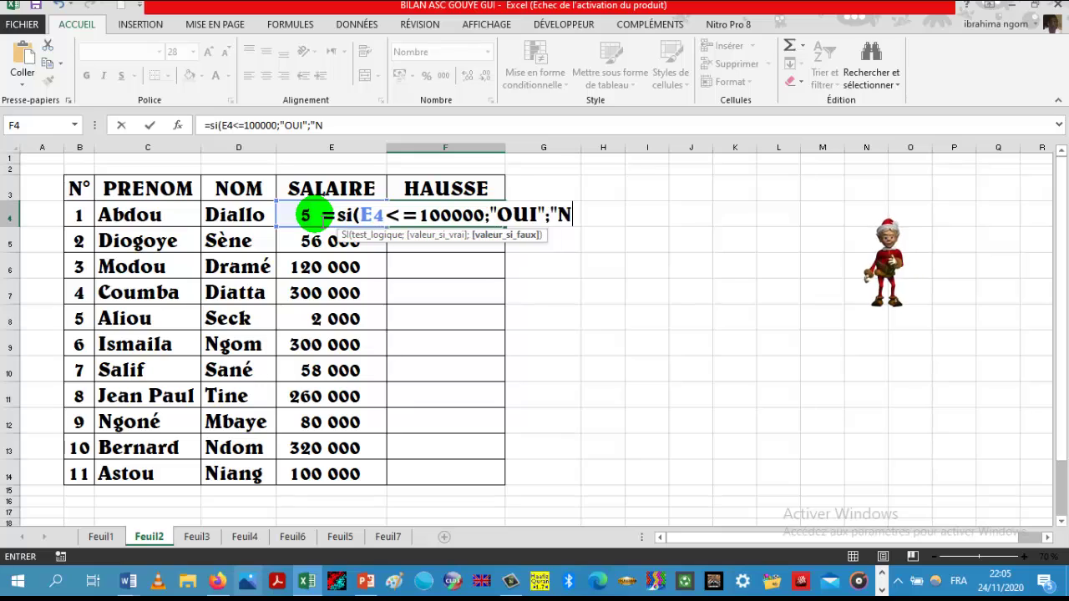
{"action": "type", "text": "ON"}
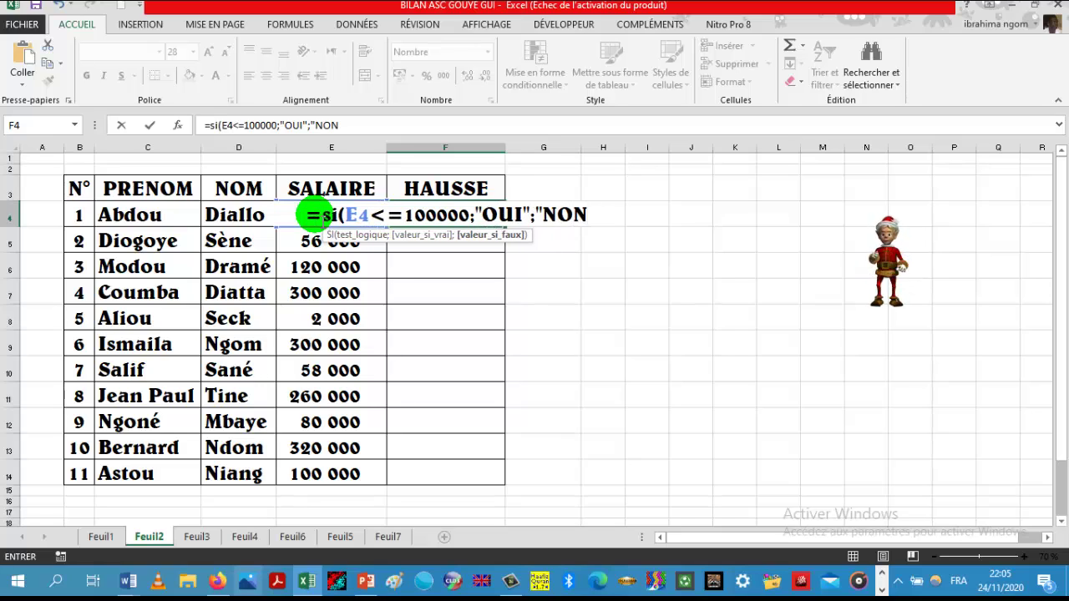
{"action": "type", "text": "\""}
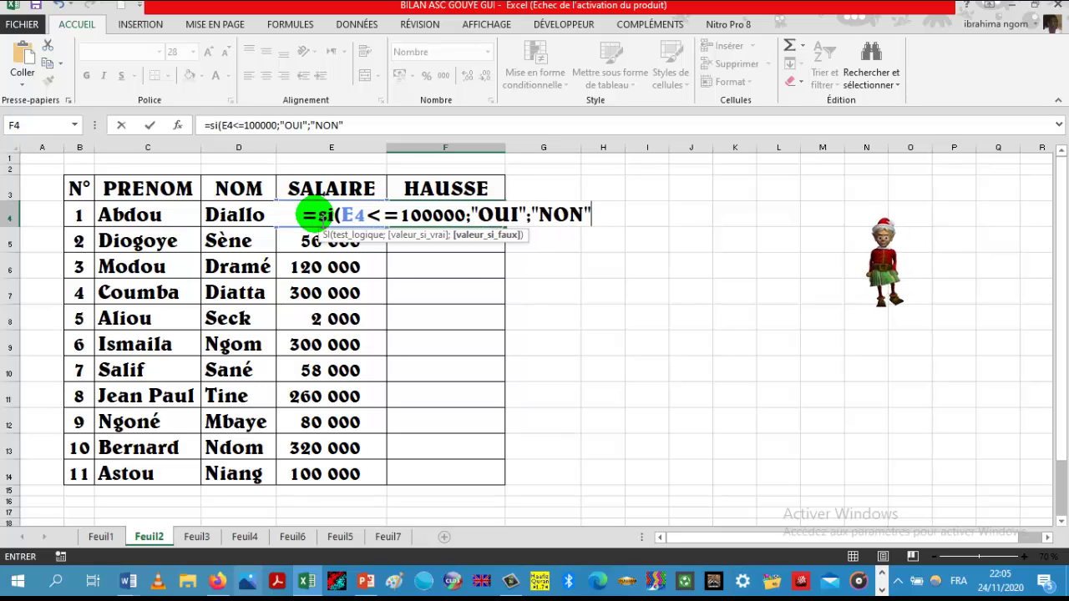
{"action": "type", "text": ")"}
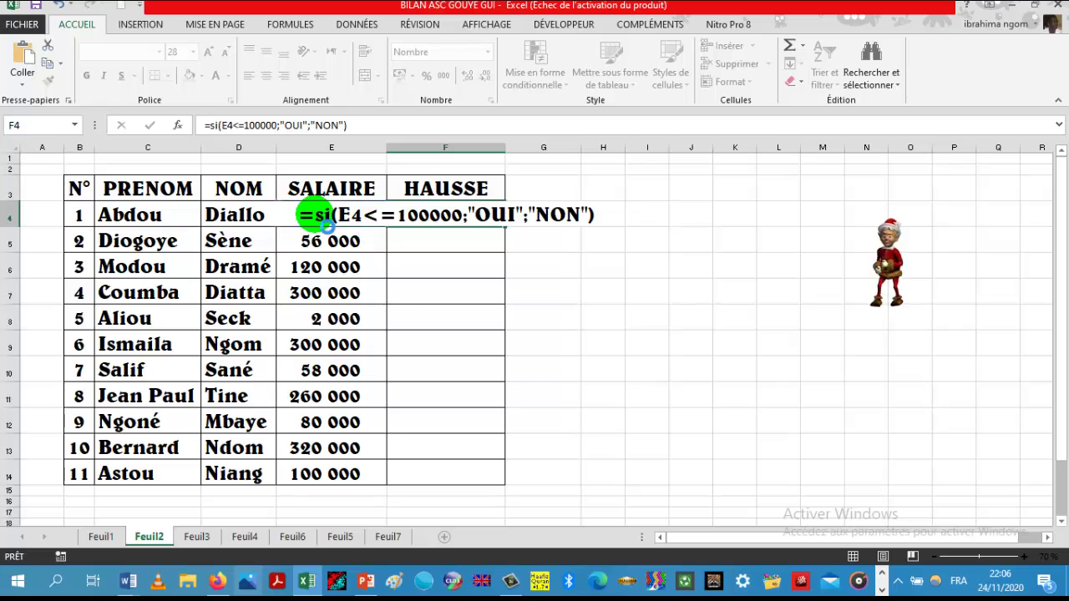
{"action": "key", "text": "Return"}
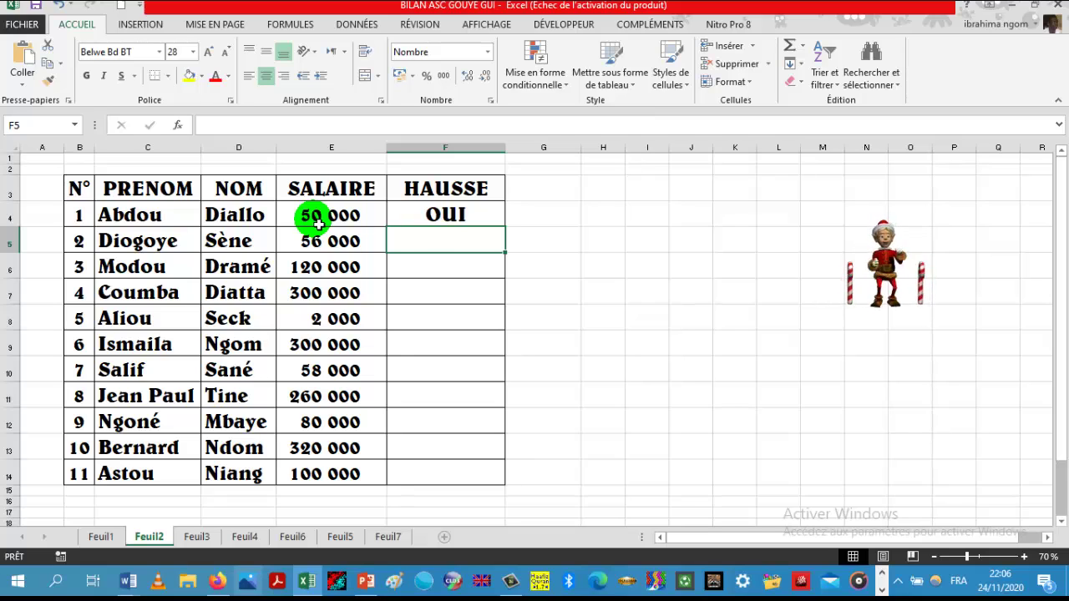
Step: Copy the SI formula from F4 down the HAUSSE column to F14
{"action": "left_click", "coordinate": [432, 214]}
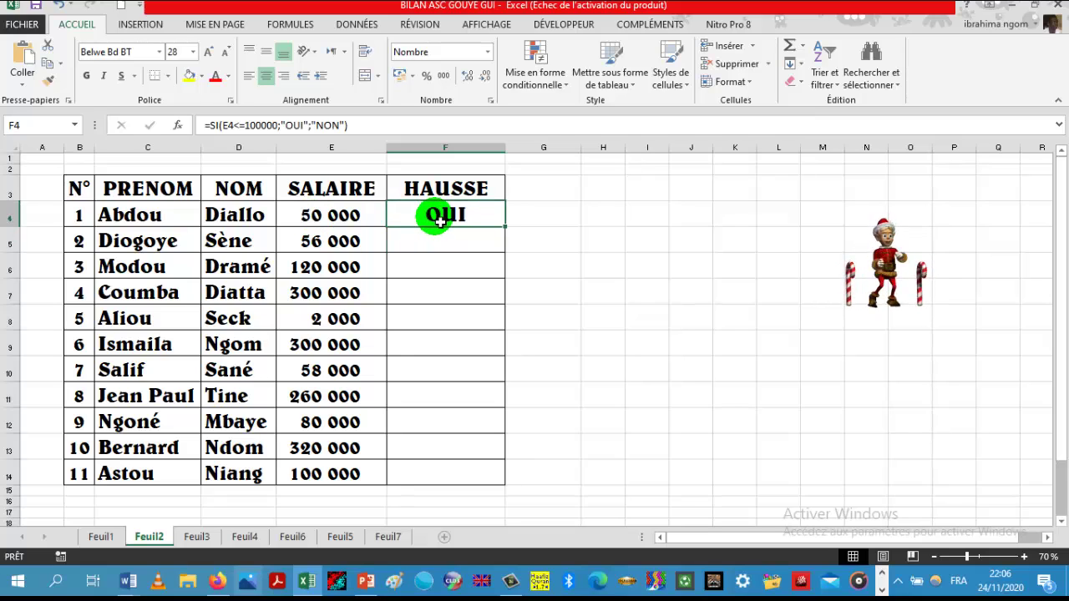
{"action": "double_click", "coordinate": [510, 233]}
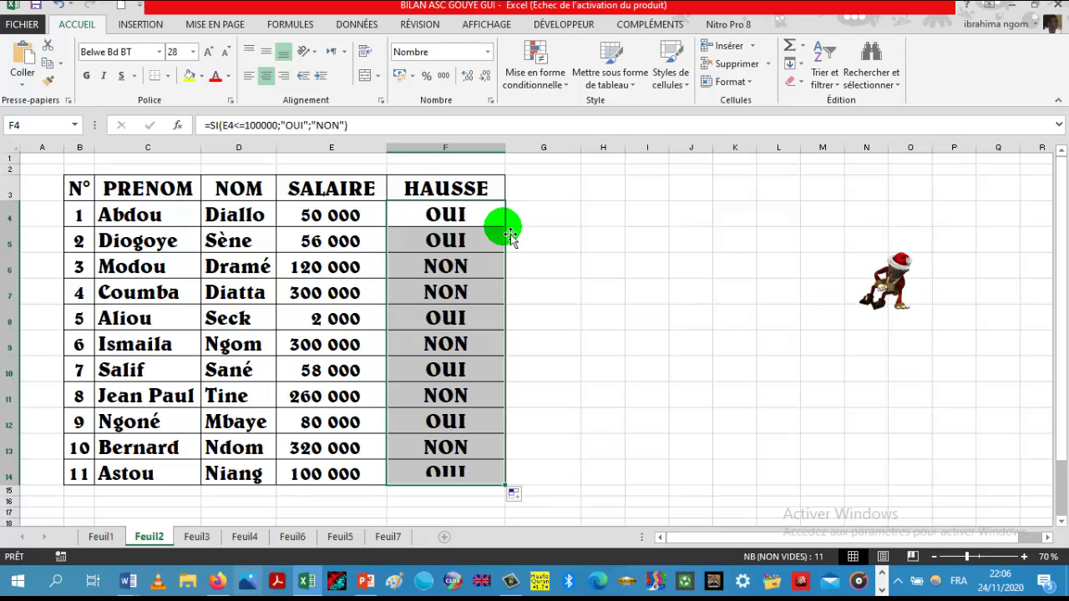
{"action": "left_click", "coordinate": [621, 289]}
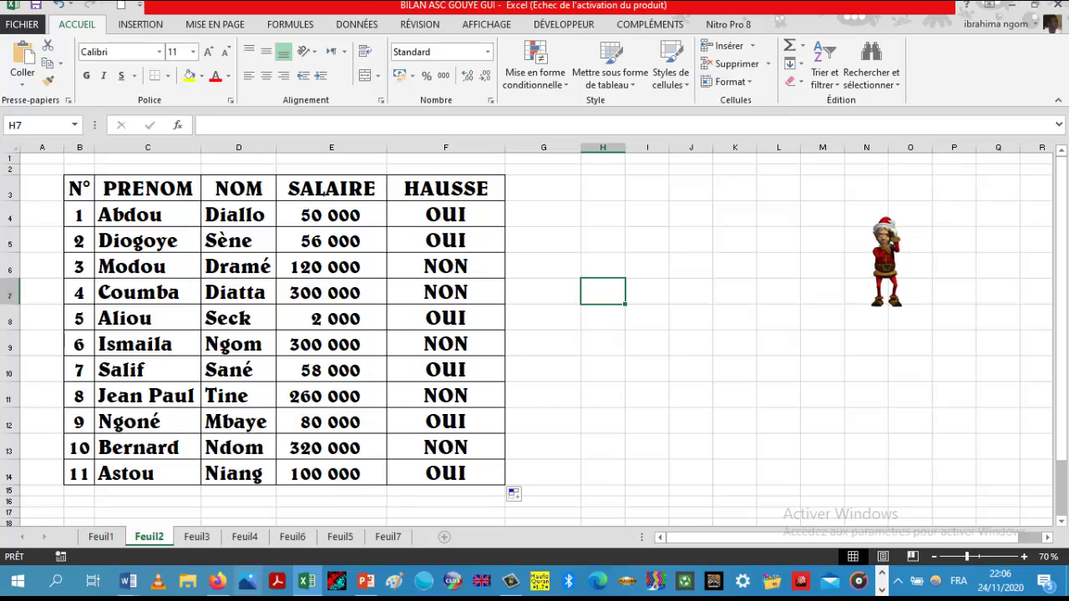
Step: Switch to the PowerPoint presentation LA FONCTION SI A 2 CONDITIONS
{"action": "left_click", "coordinate": [366, 587]}
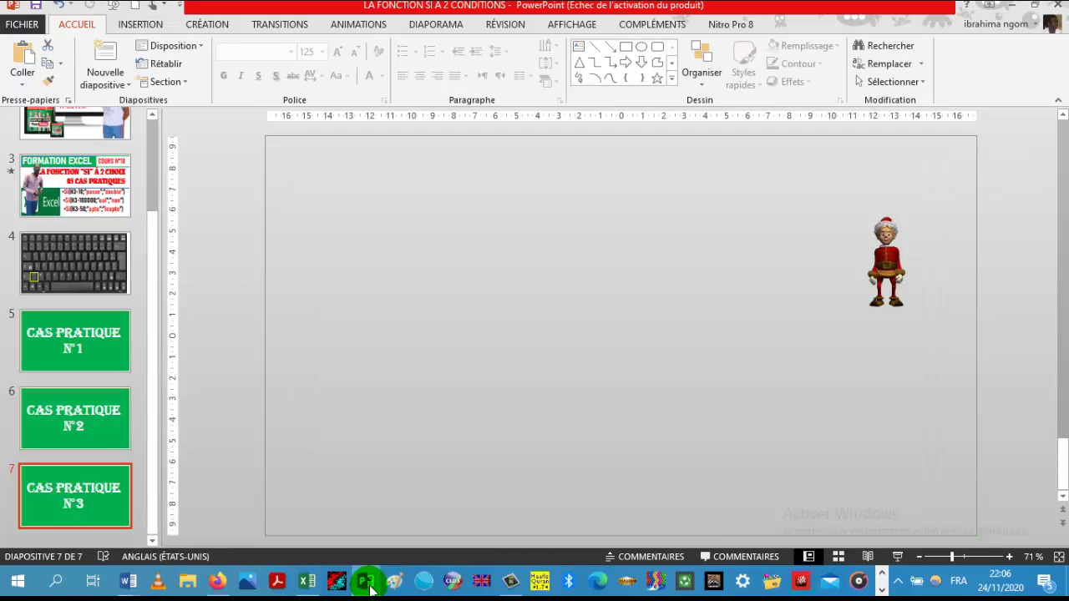